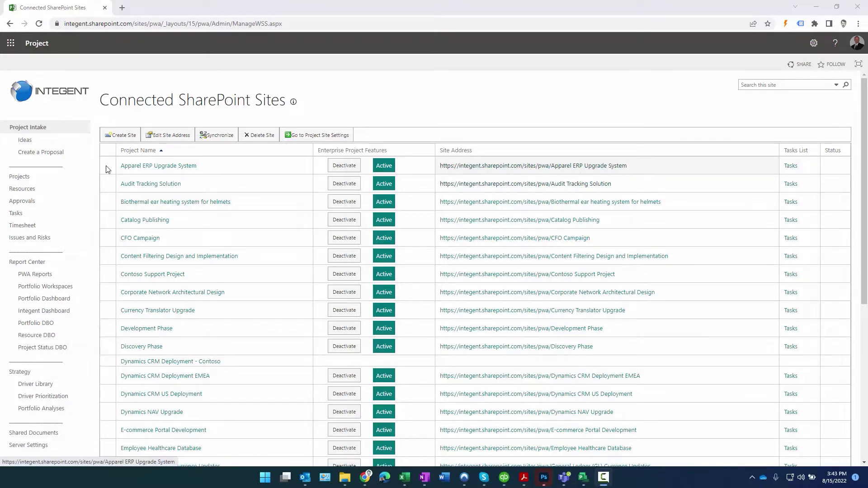
# - Open the Apparel ERP Upgrade System project site link in a new browser tab
pyautogui.moveTo(195, 166); pyautogui.dragTo(111, 166)
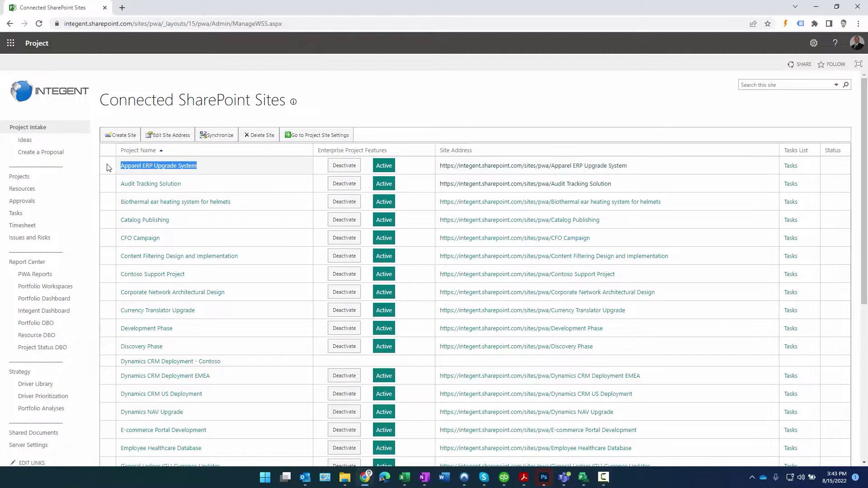
pyautogui.click(107, 165)
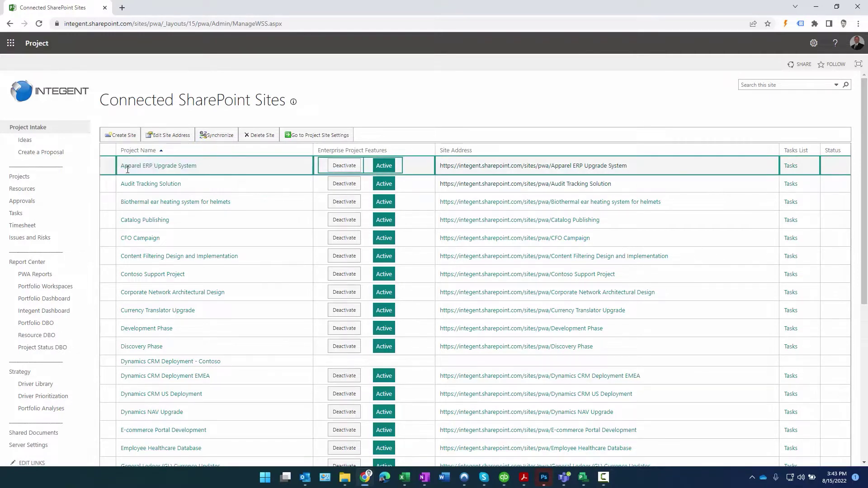
pyautogui.rightClick(506, 166)
pyautogui.click(525, 171)
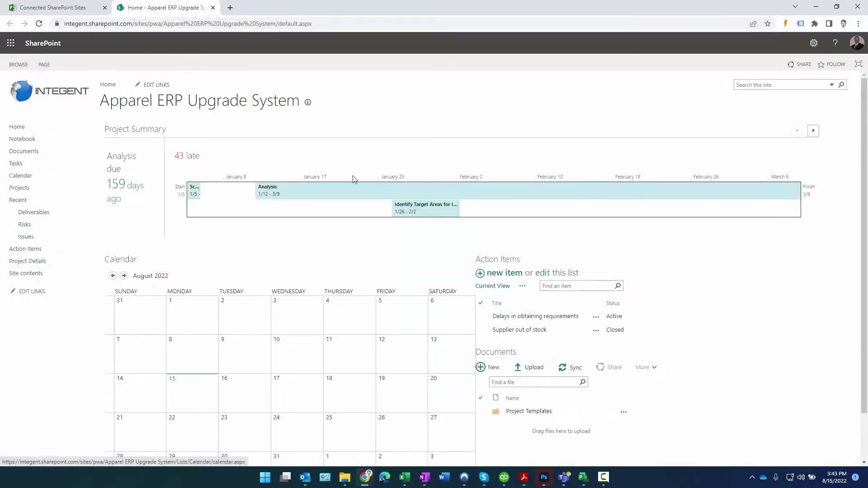
# - Review the site's late tasks, Notebook and Documents, then return to its home page
pyautogui.moveTo(298, 104); pyautogui.dragTo(99, 103)
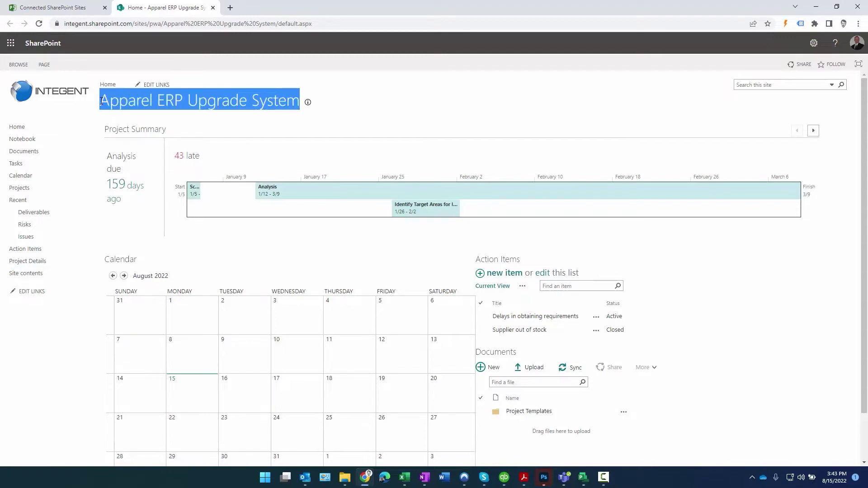
pyautogui.click(69, 370)
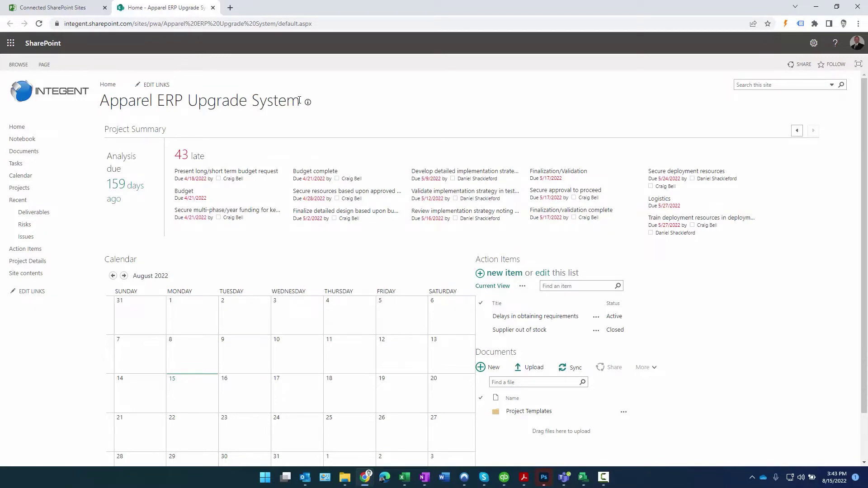
pyautogui.click(20, 152)
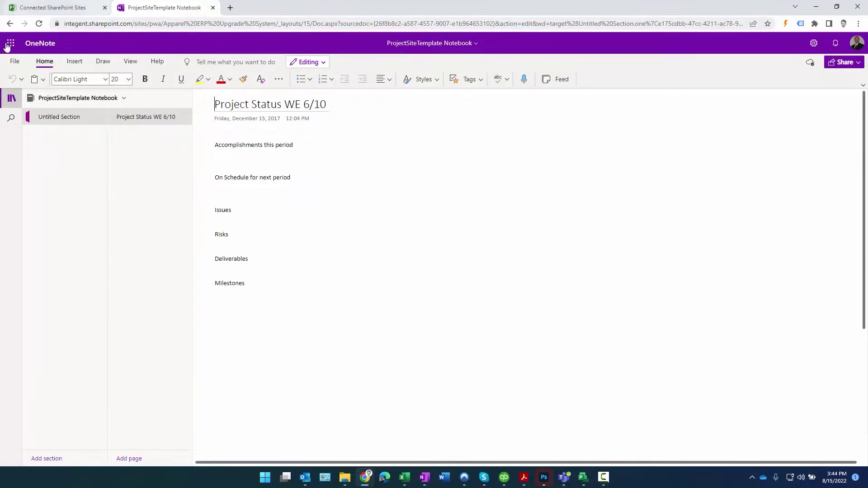
pyautogui.click(9, 24)
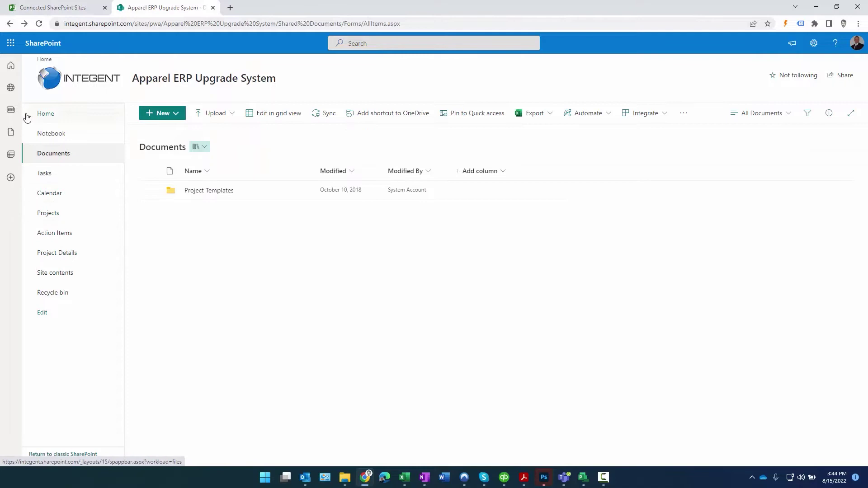
pyautogui.click(203, 80)
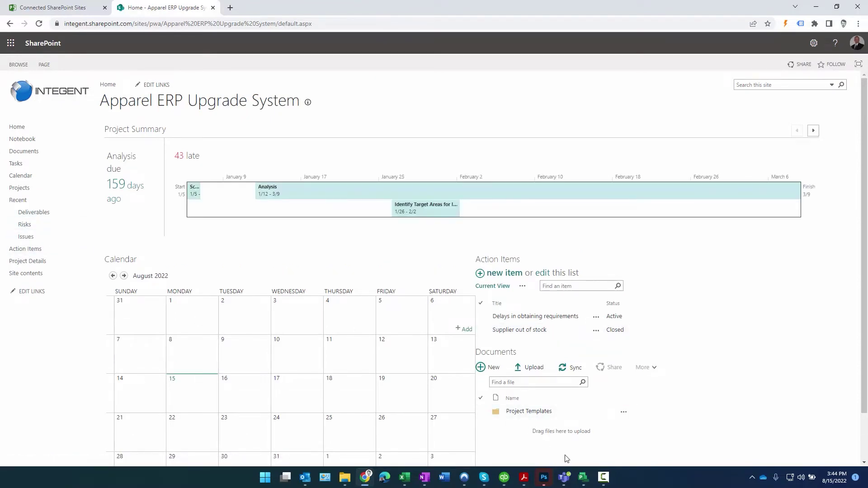
# - Create a channel named 'Apparel ERP Upgrade' in the Project Management Office team
pyautogui.click(564, 477)
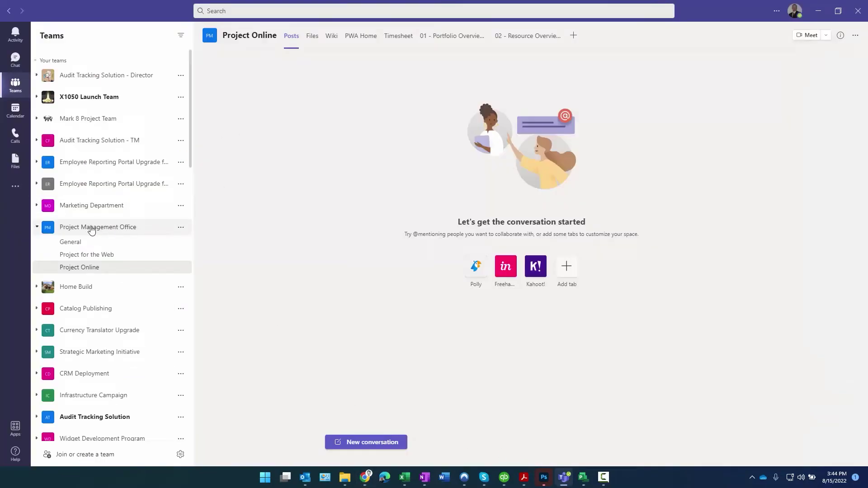
pyautogui.click(182, 229)
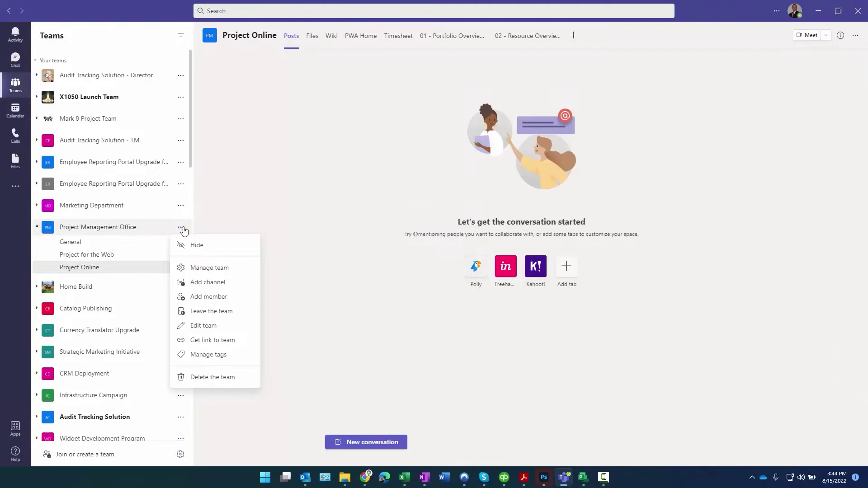
pyautogui.click(206, 282)
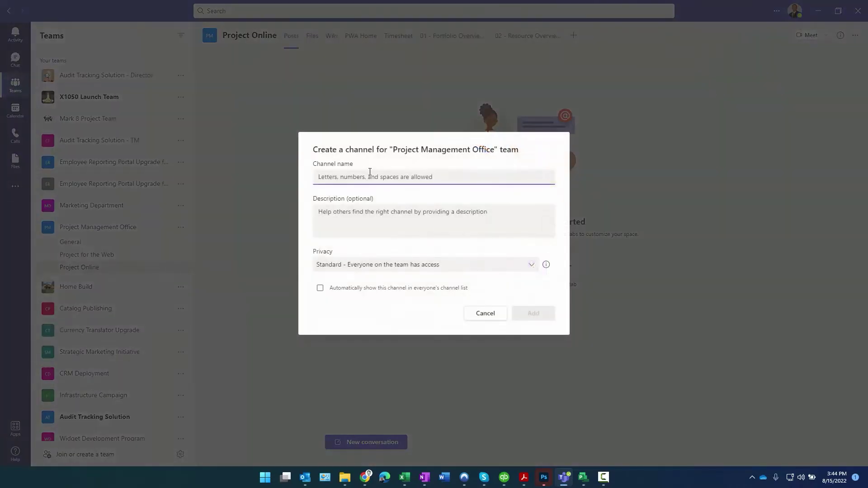
pyautogui.write('Apparel ERP Upgrade')
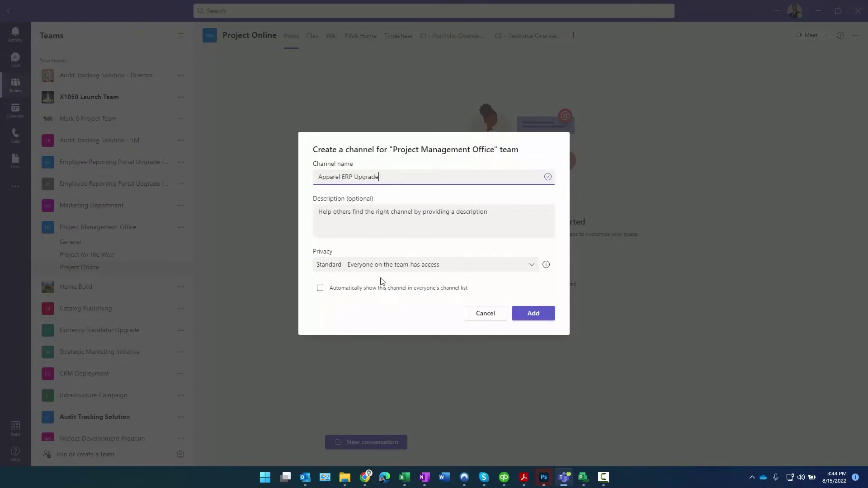
pyautogui.click(534, 313)
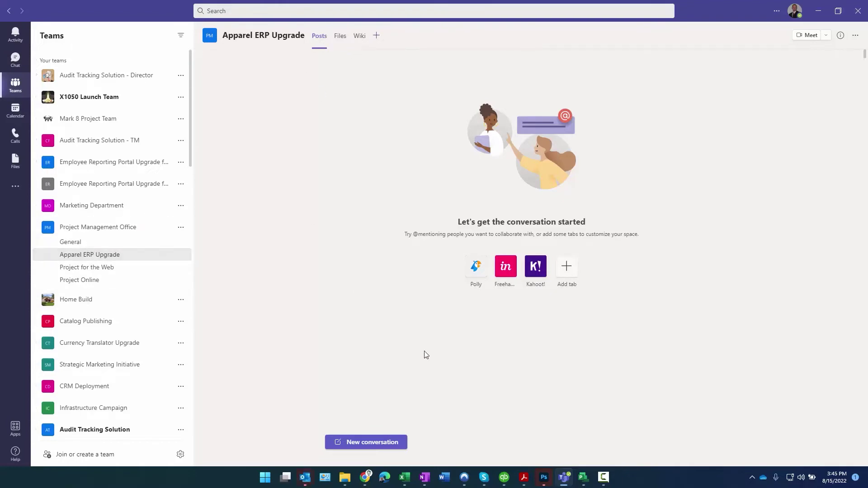
# - Open the site's Documents library, check the Project Templates folder, and select the library URL
pyautogui.click(368, 478)
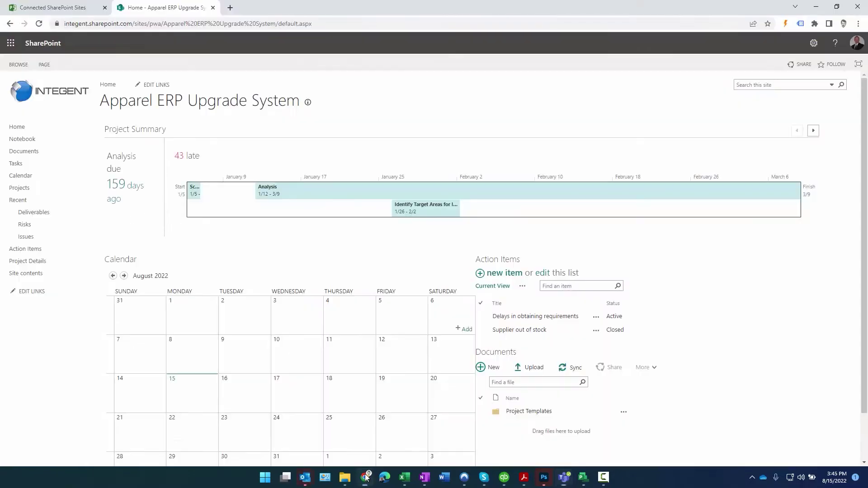
pyautogui.click(19, 153)
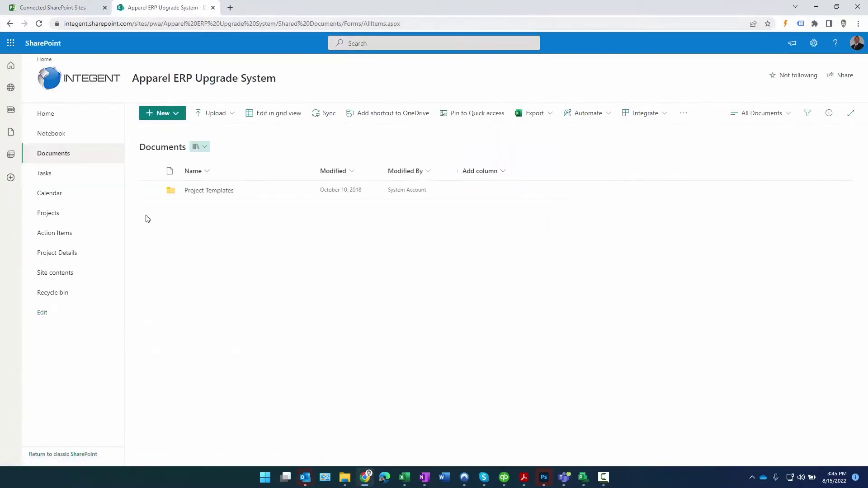
pyautogui.click(213, 190)
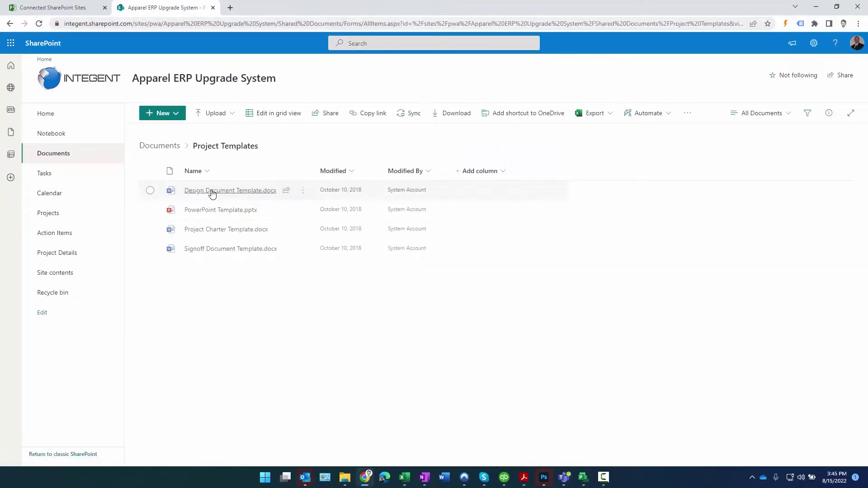
pyautogui.click(61, 154)
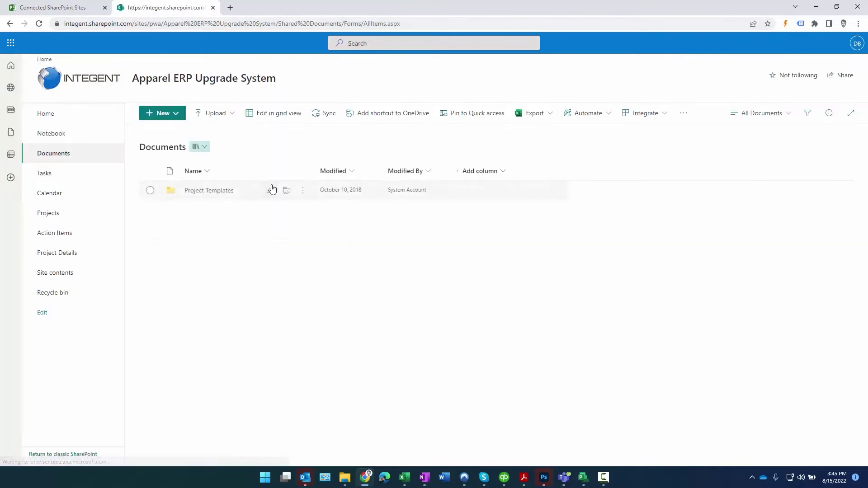
pyautogui.click(438, 24)
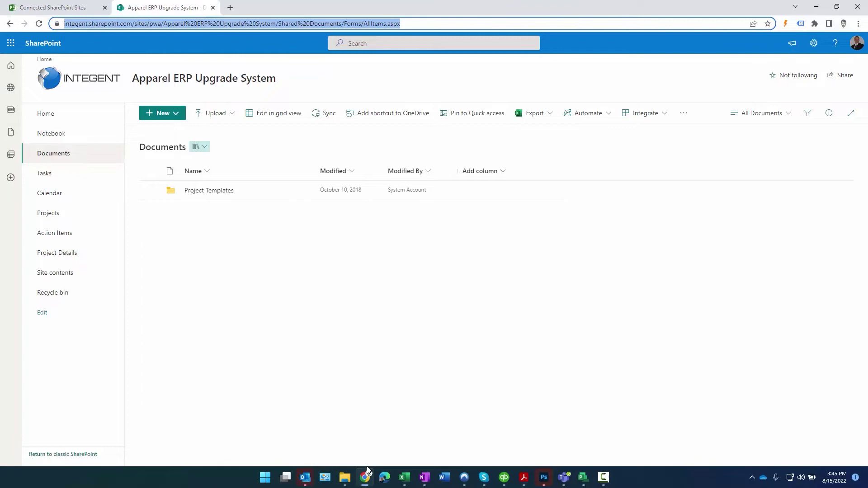
# - Add a 'Project Site Documents' Website tab with the pasted library URL, not posted to the channel
pyautogui.click(564, 477)
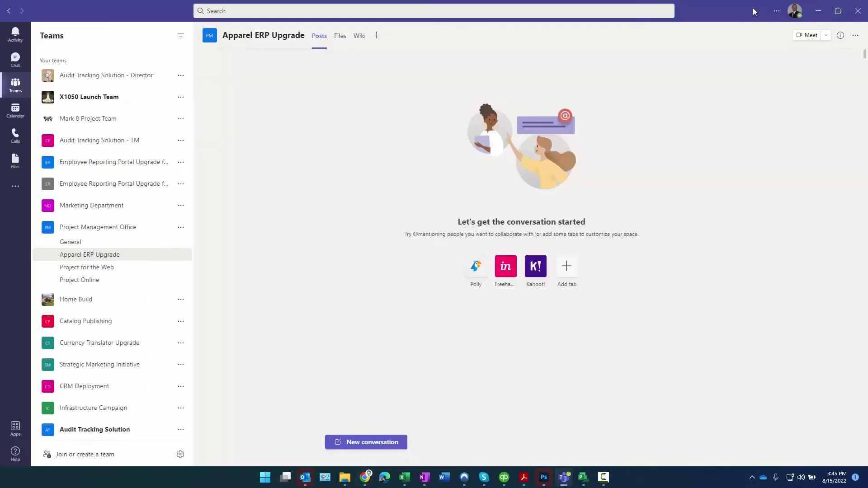
pyautogui.click(377, 36)
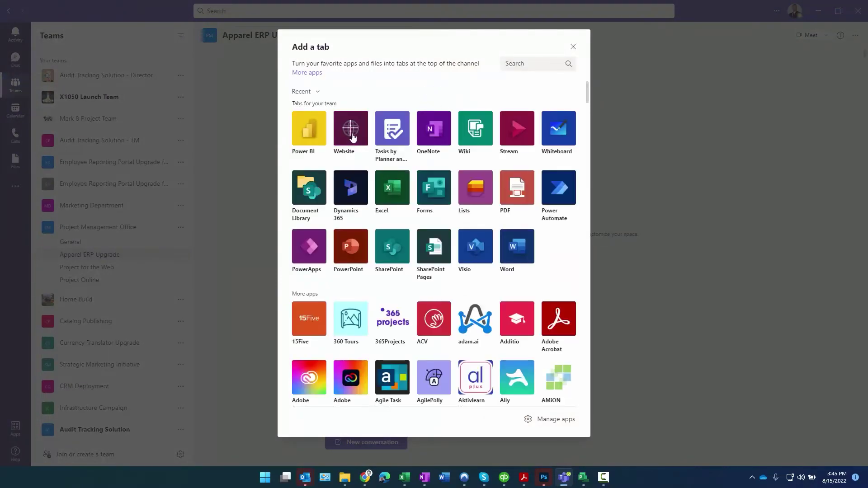
pyautogui.click(352, 134)
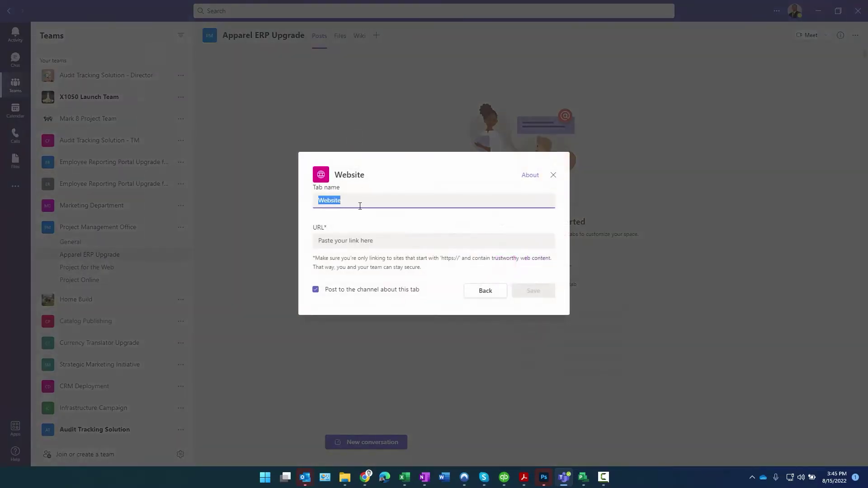
pyautogui.write('Proj')
pyautogui.press('BackSpace')
pyautogui.press('BackSpace')
pyautogui.press('BackSpace')
pyautogui.click(382, 240)
pyautogui.hotkey('ctrl', 'v')
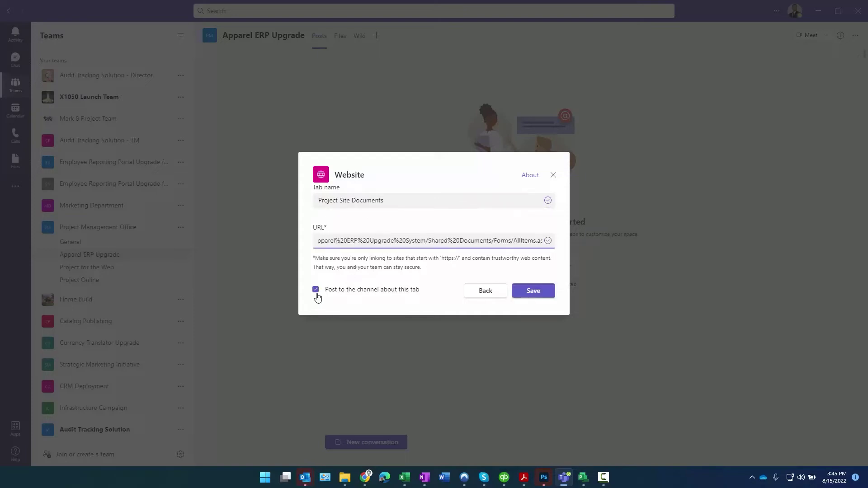
pyautogui.click(316, 291)
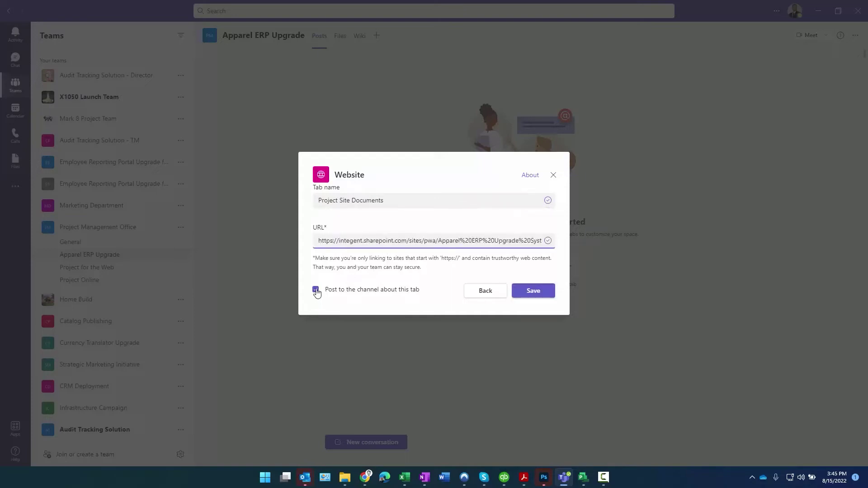
pyautogui.click(532, 292)
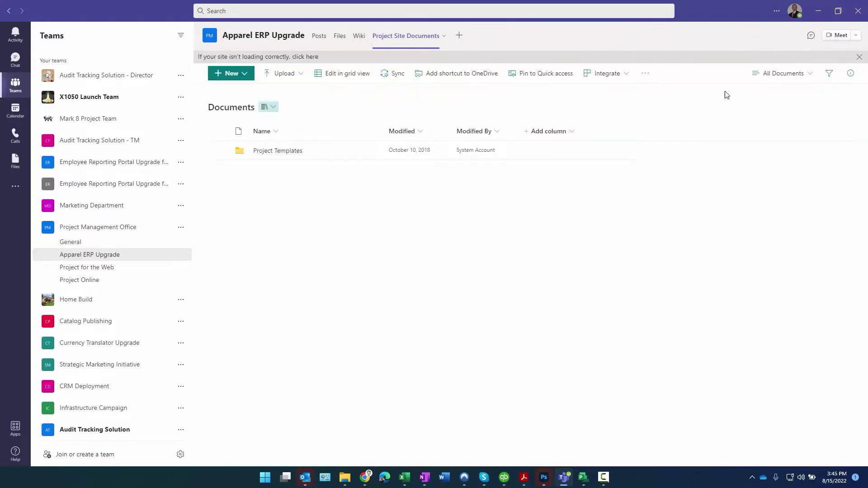
pyautogui.click(178, 36)
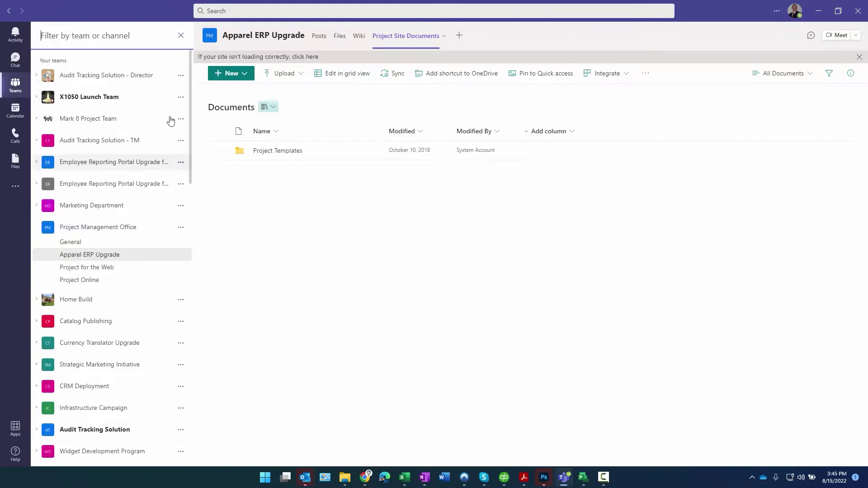
pyautogui.click(181, 35)
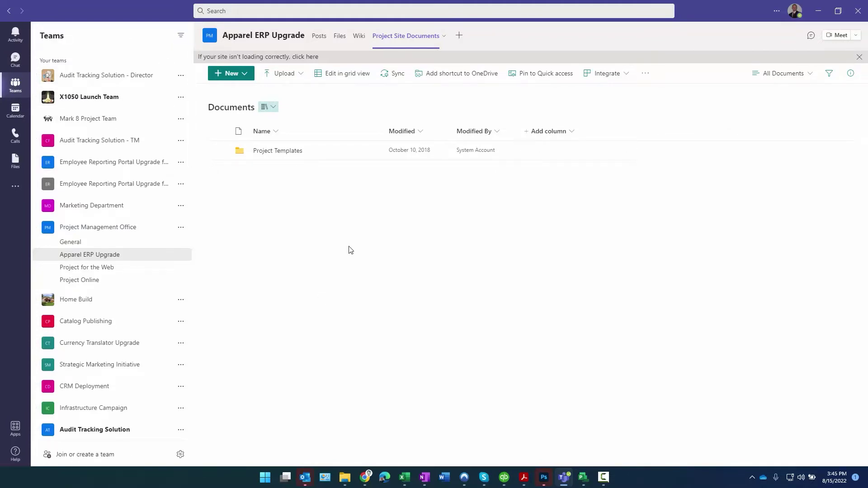
pyautogui.click(273, 151)
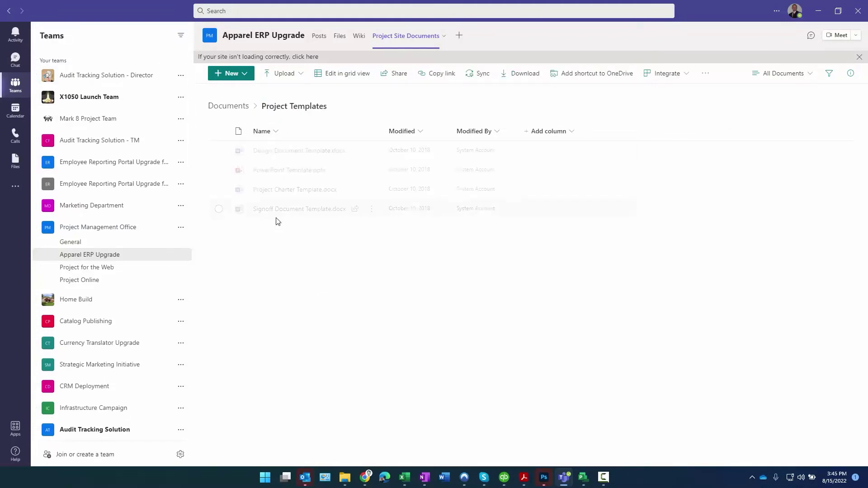
pyautogui.click(220, 109)
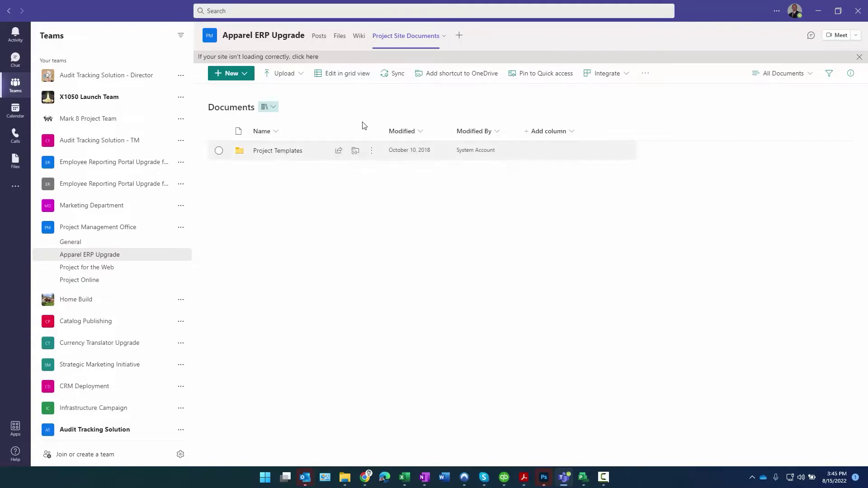
pyautogui.click(858, 57)
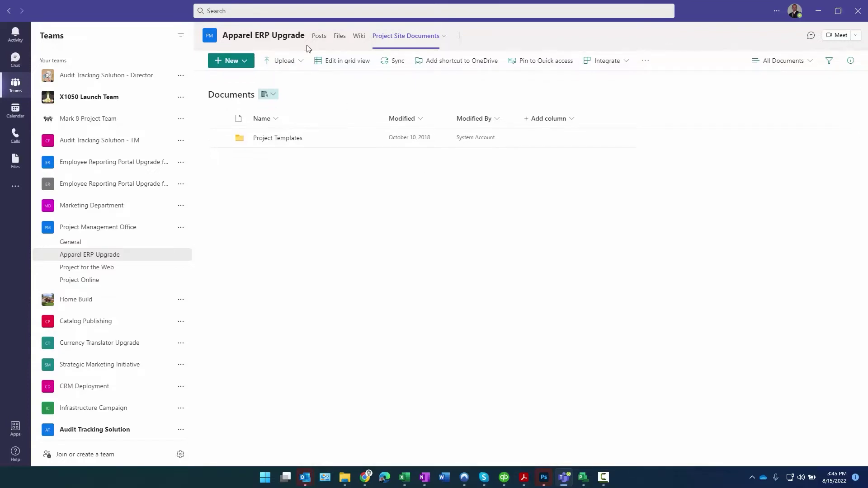
# - Open the ProjectSiteTemplate Notebook in the browser, take its web address, and return to Teams
pyautogui.click(368, 474)
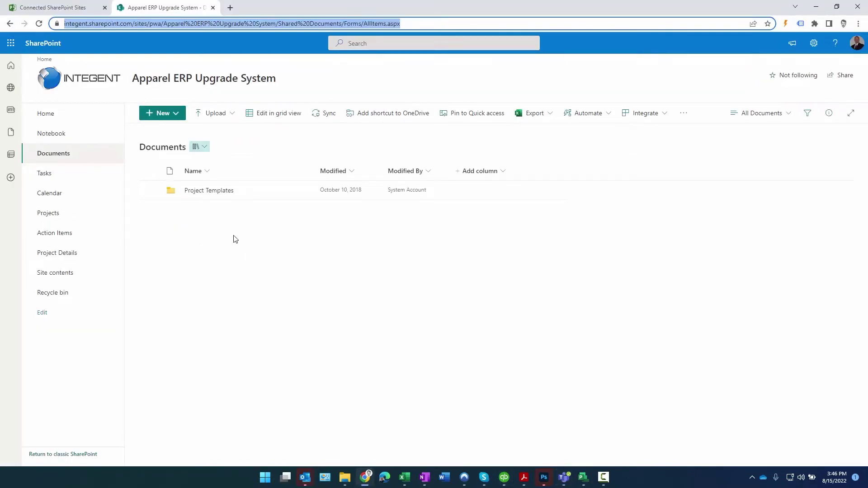
pyautogui.click(53, 134)
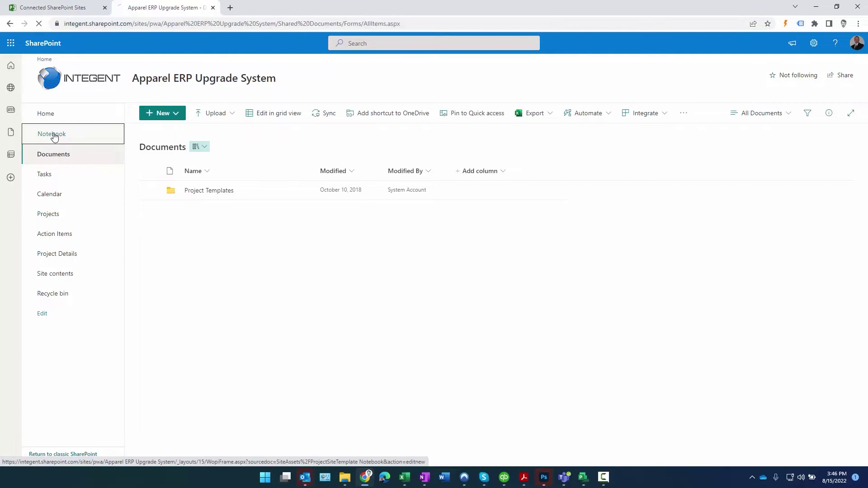
pyautogui.click(604, 26)
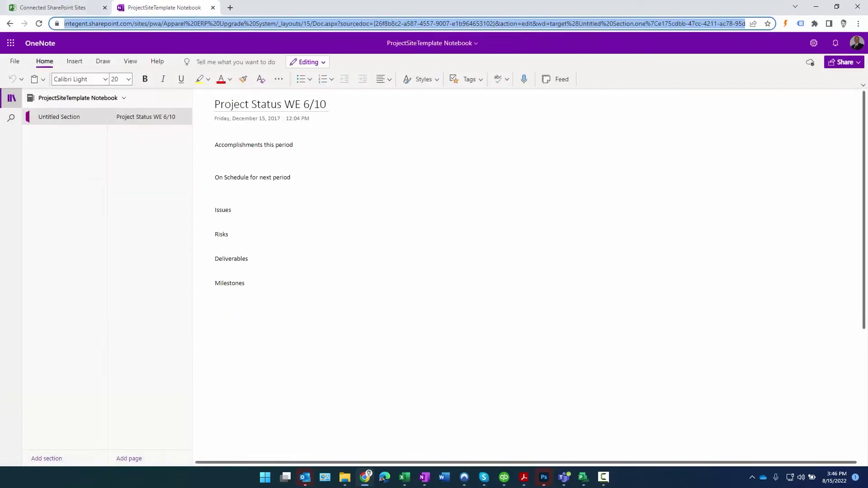
pyautogui.click(561, 477)
pyautogui.click(459, 35)
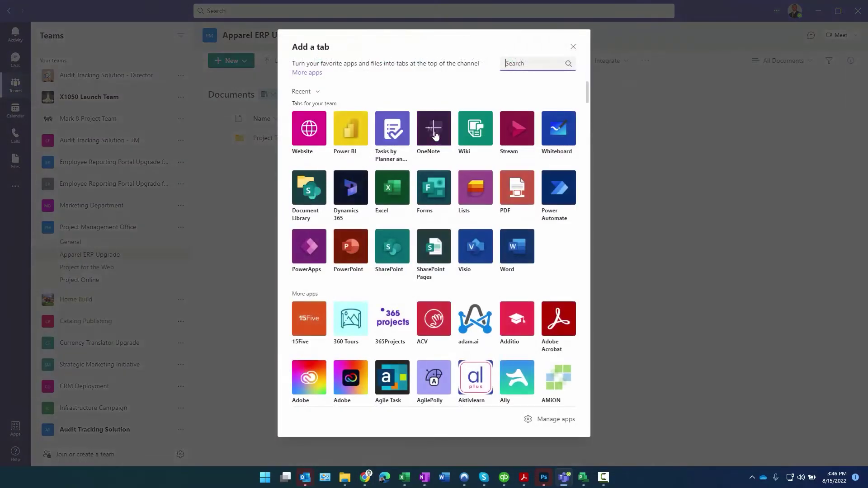
# - Add a OneNote tab from the pasted ProjectSiteTemplate Notebook link, with channel posting turned off
pyautogui.click(434, 131)
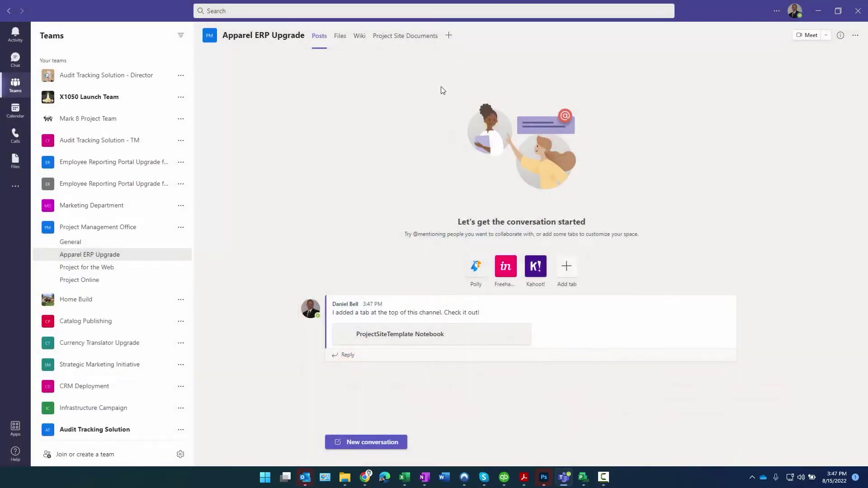
pyautogui.click(449, 35)
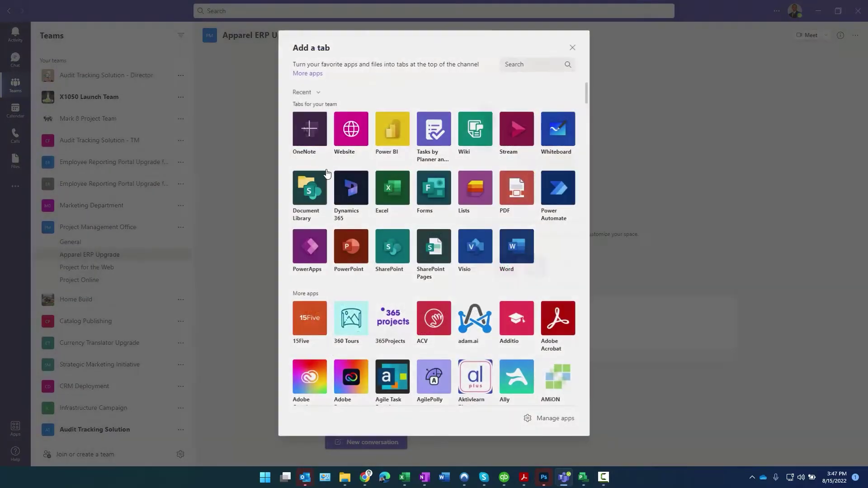
pyautogui.click(306, 132)
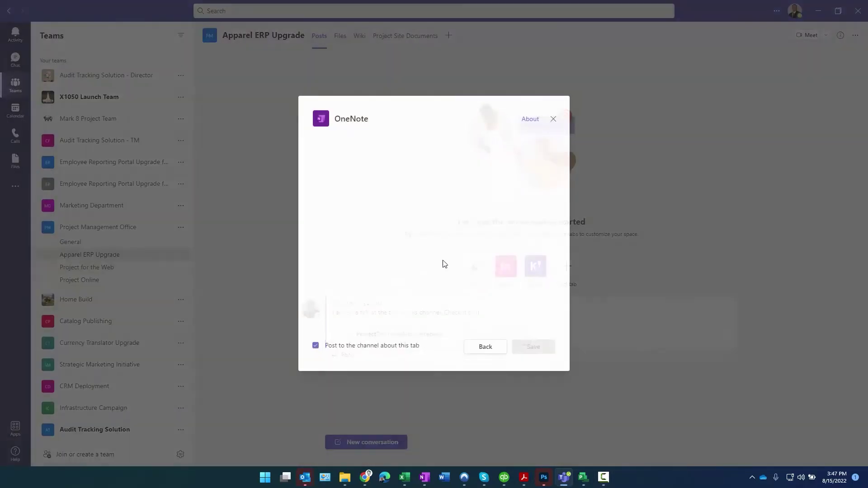
pyautogui.click(316, 345)
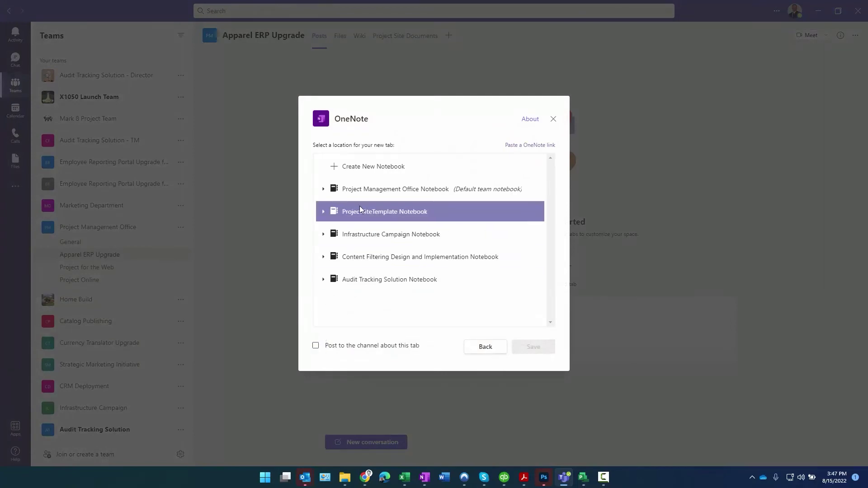
pyautogui.click(532, 146)
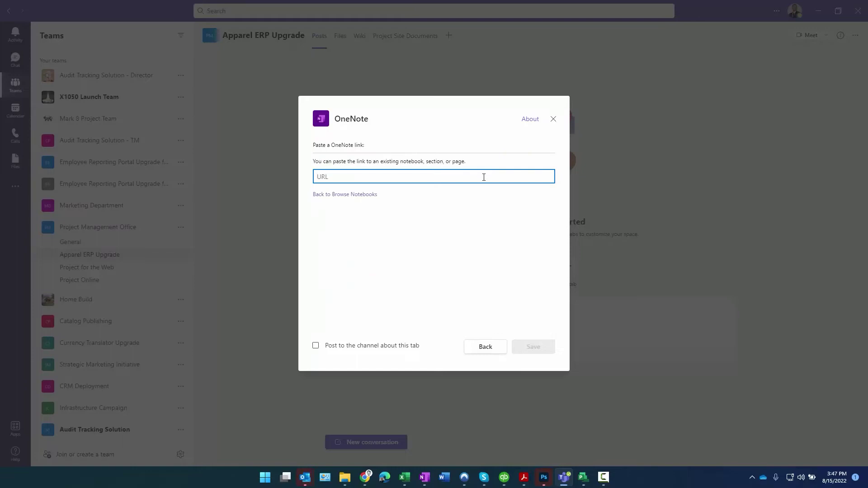
pyautogui.hotkey('ctrl', 'v')
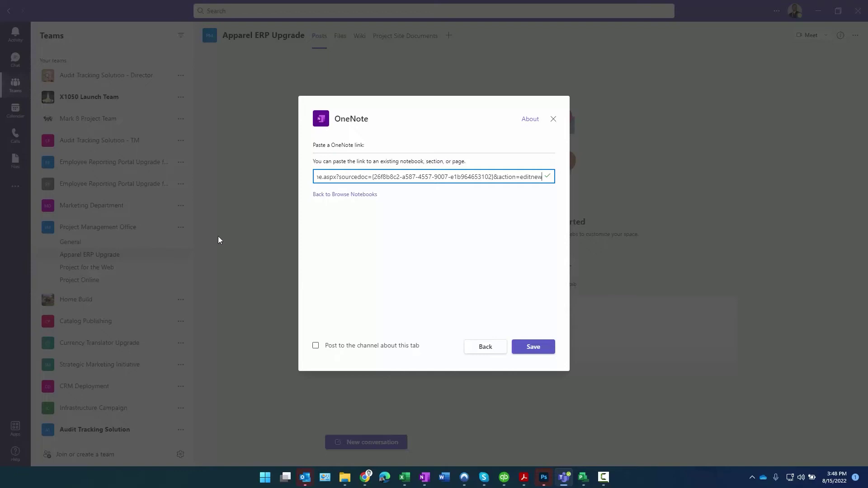
pyautogui.click(532, 351)
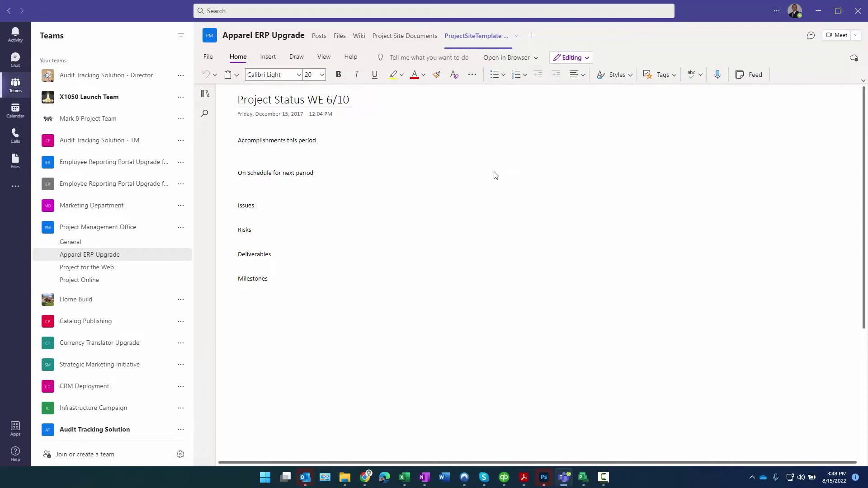
# - Rename the new notebook tab to 'Notebook'
pyautogui.click(517, 37)
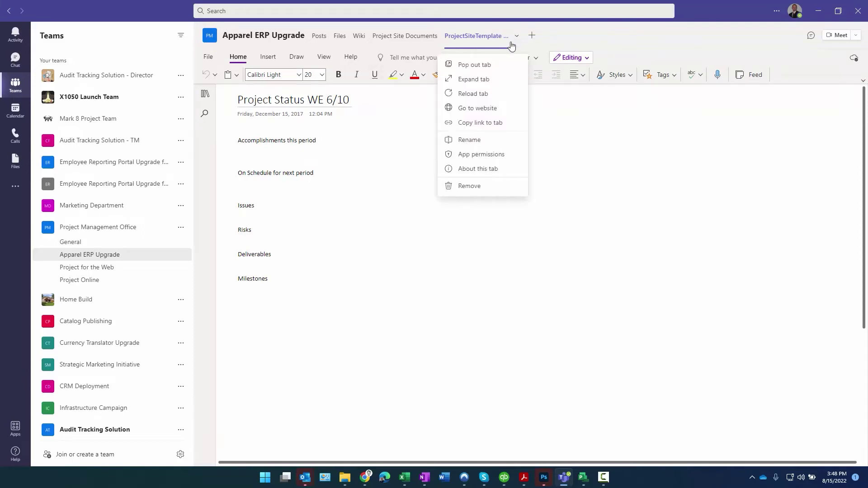
pyautogui.click(470, 140)
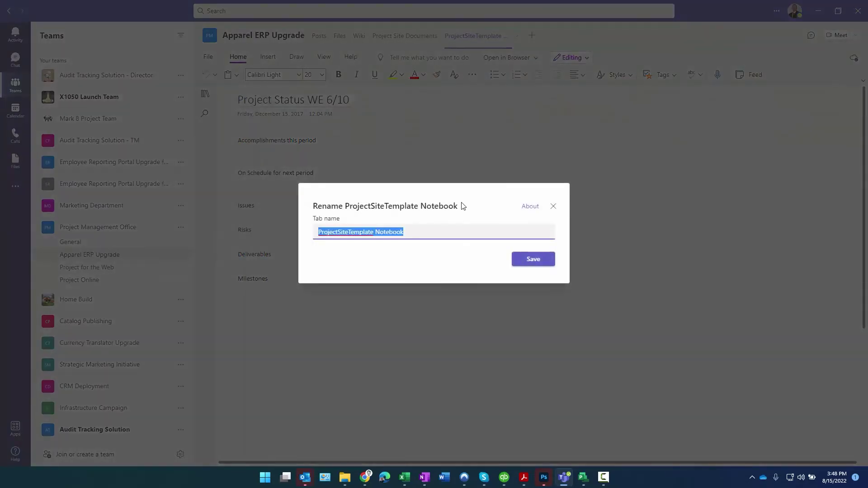
pyautogui.write('Notebook')
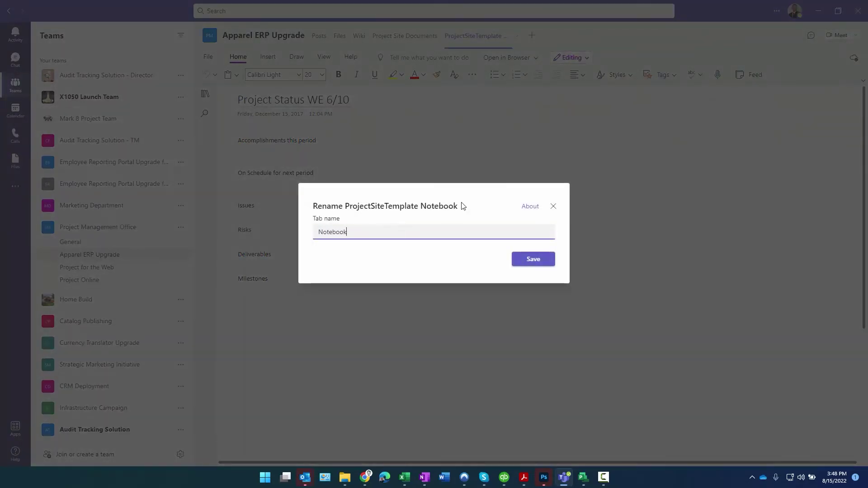
pyautogui.click(534, 259)
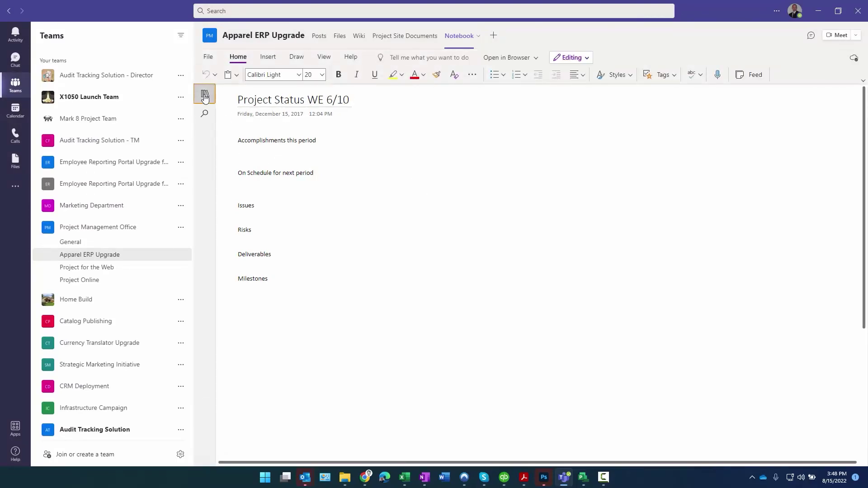
# - Check the Notebook tab's Project Status WE 6/10 page, then switch back to the browser
pyautogui.click(205, 93)
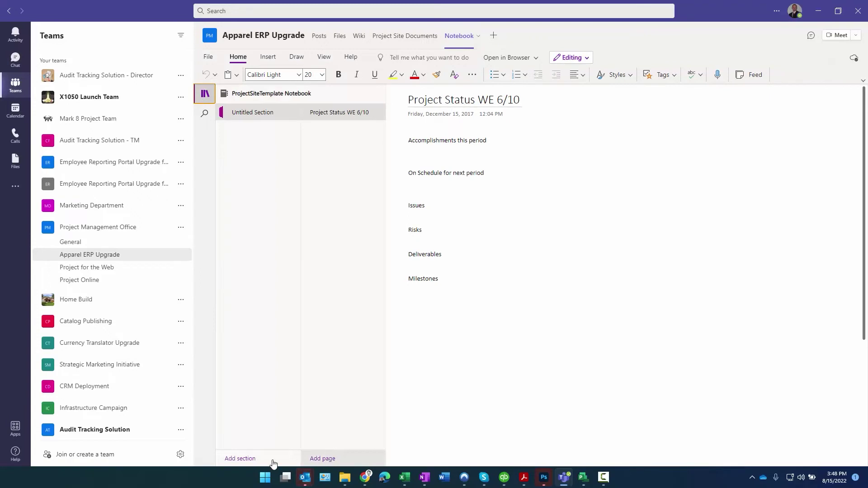
pyautogui.click(206, 93)
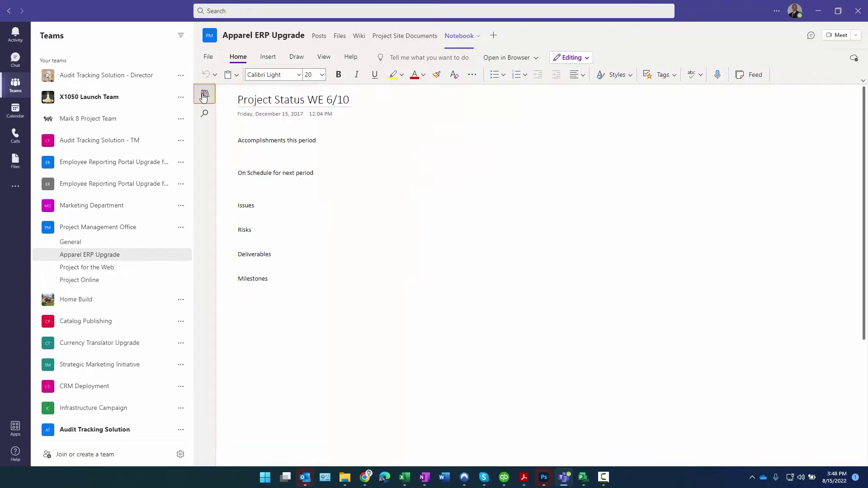
pyautogui.click(399, 36)
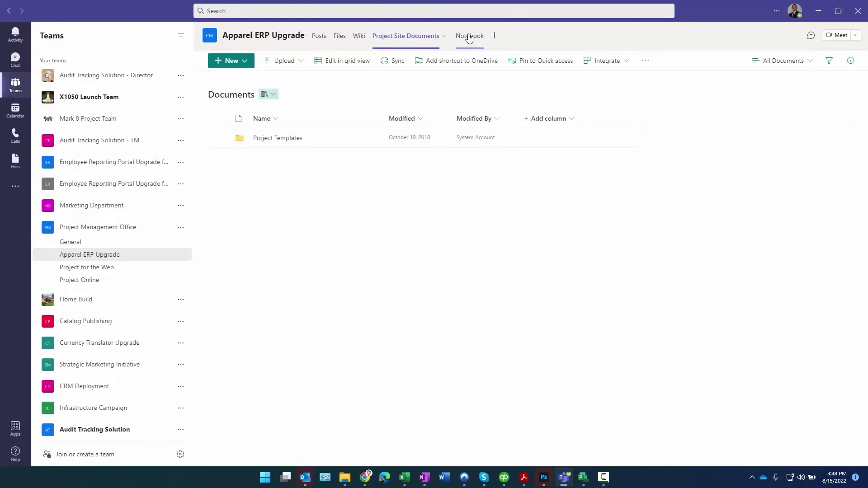
pyautogui.click(469, 37)
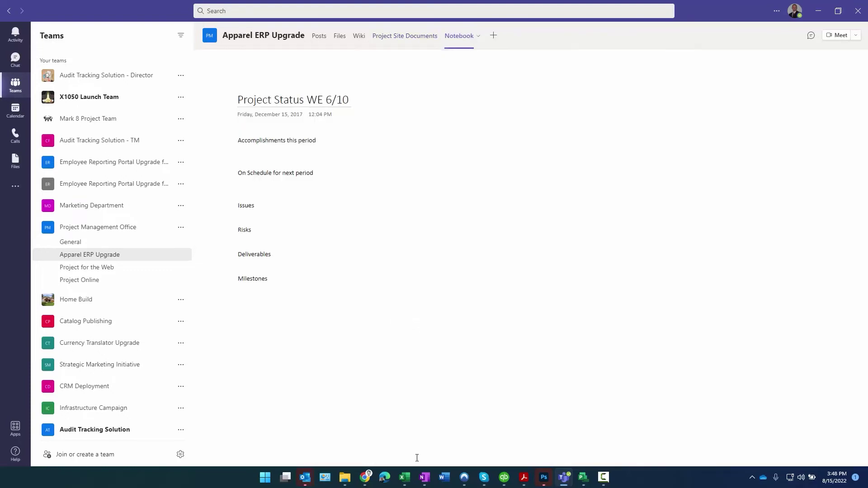
pyautogui.click(374, 479)
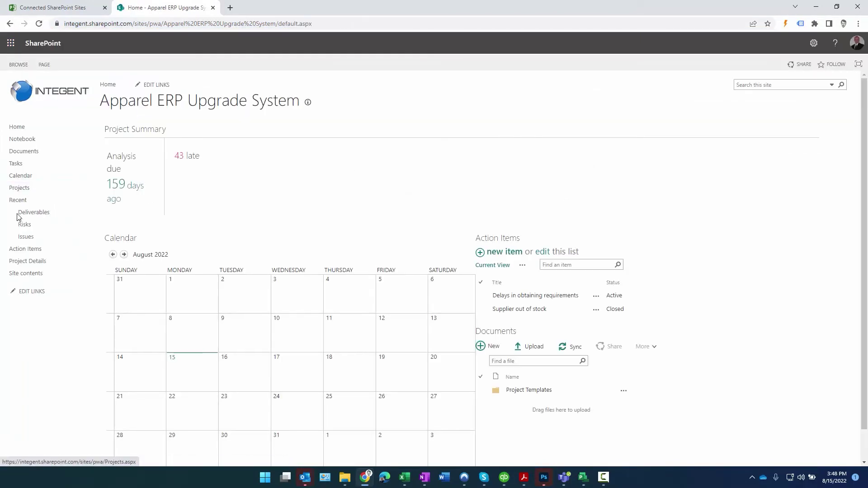
# - Open the site's Issues list, take its web address, and return to Teams
pyautogui.click(25, 239)
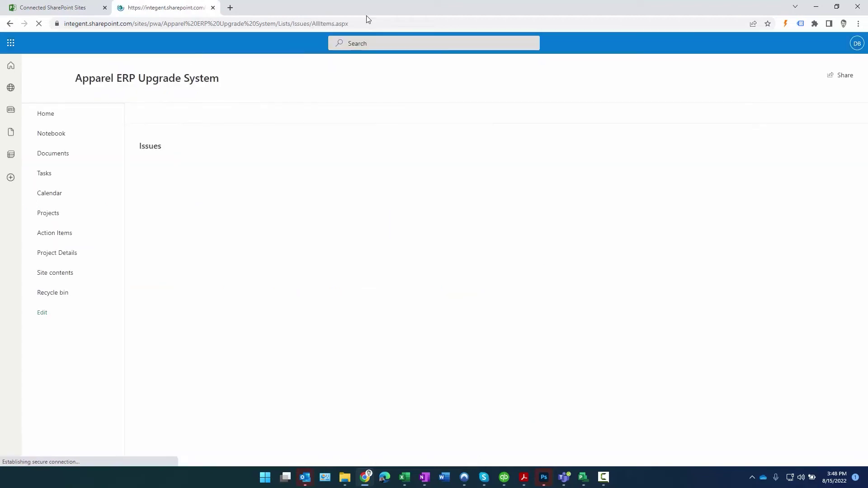
pyautogui.click(359, 23)
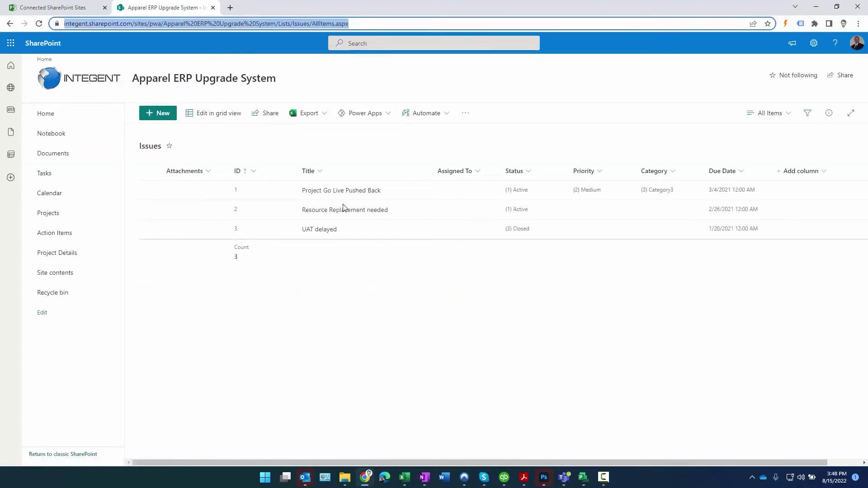
pyautogui.click(564, 478)
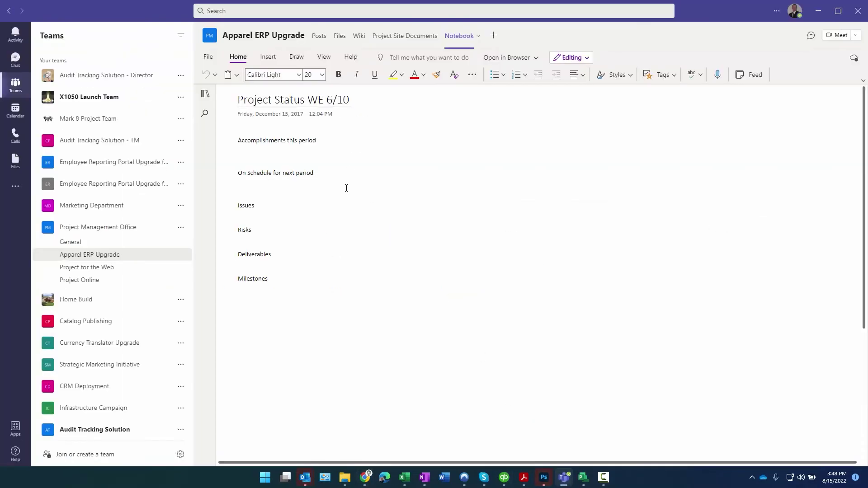
# - Add a Website tab named 'Issues' with the pasted Issues list URL, not posted to the channel
pyautogui.click(493, 36)
pyautogui.click(351, 121)
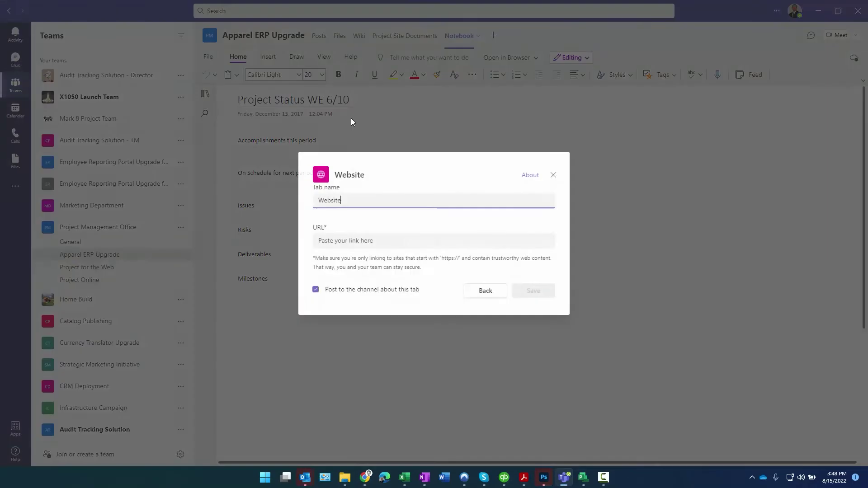
pyautogui.doubleClick(390, 202)
pyautogui.write('Issues')
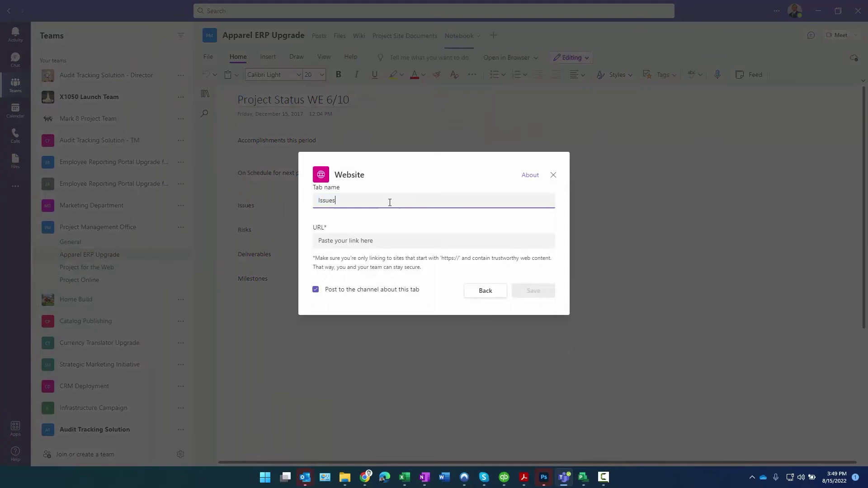
pyautogui.press('Tab')
pyautogui.hotkey('ctrl', 'v')
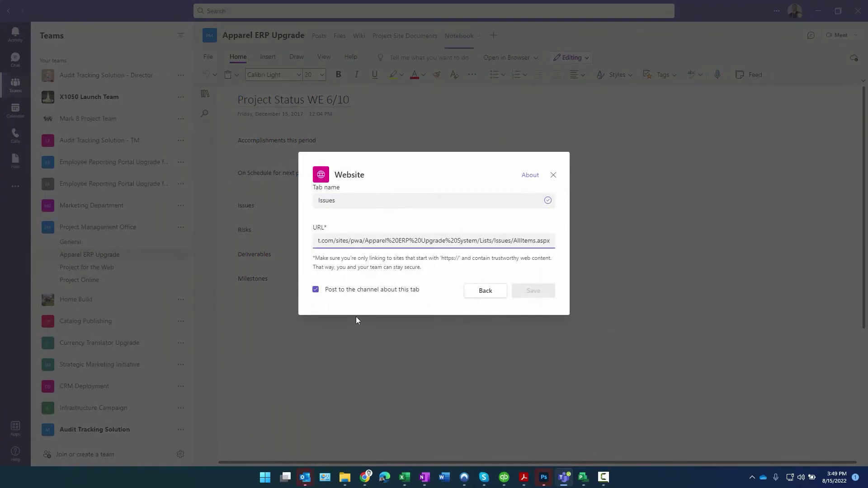
pyautogui.click(316, 289)
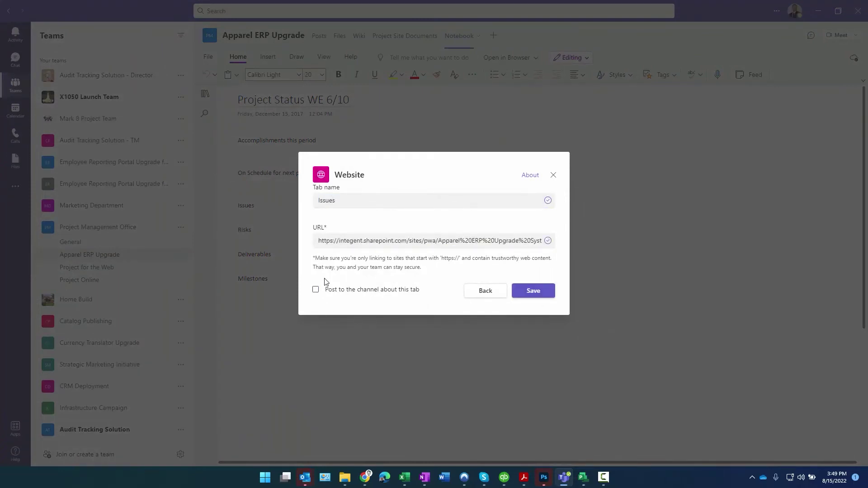
pyautogui.click(515, 291)
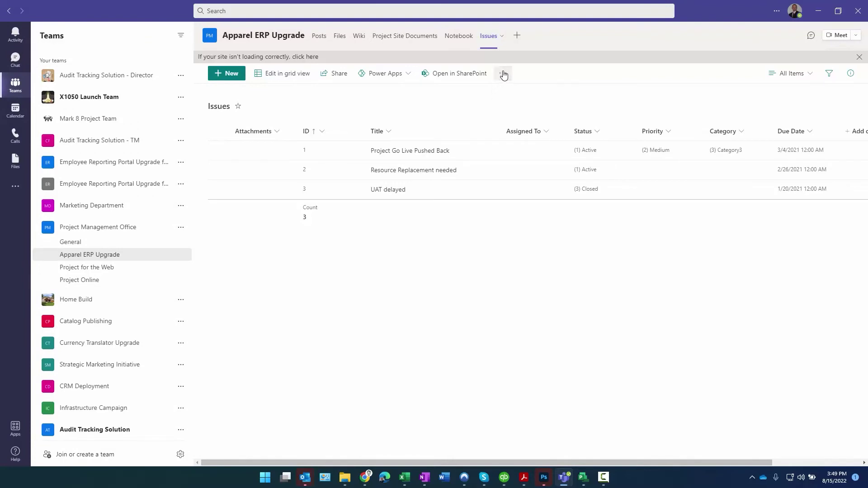
pyautogui.click(860, 57)
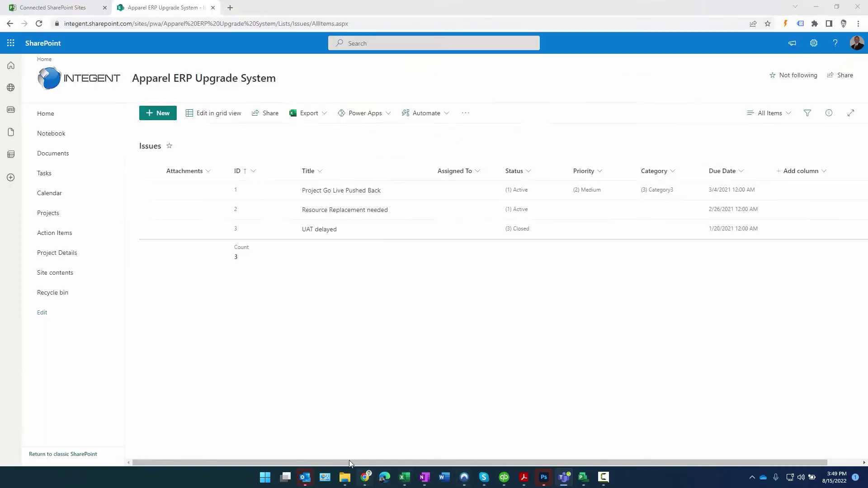
# - From the site home page, open the Risks list and select its web address
pyautogui.click(365, 477)
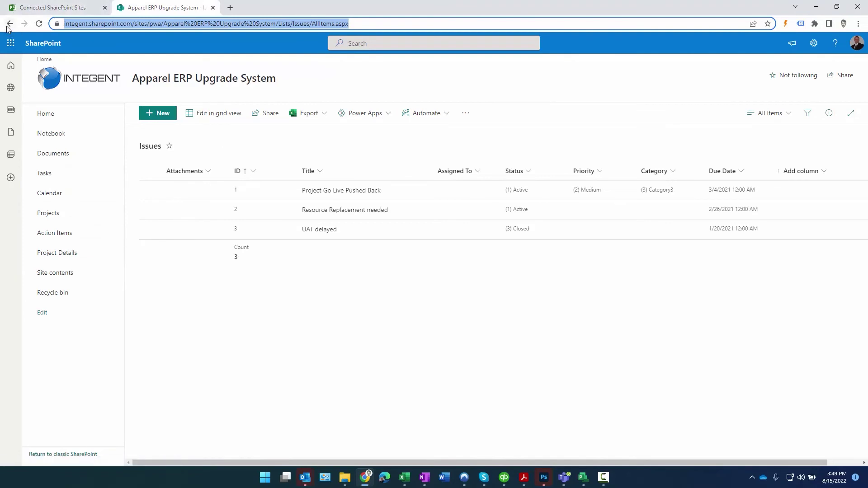
pyautogui.click(41, 134)
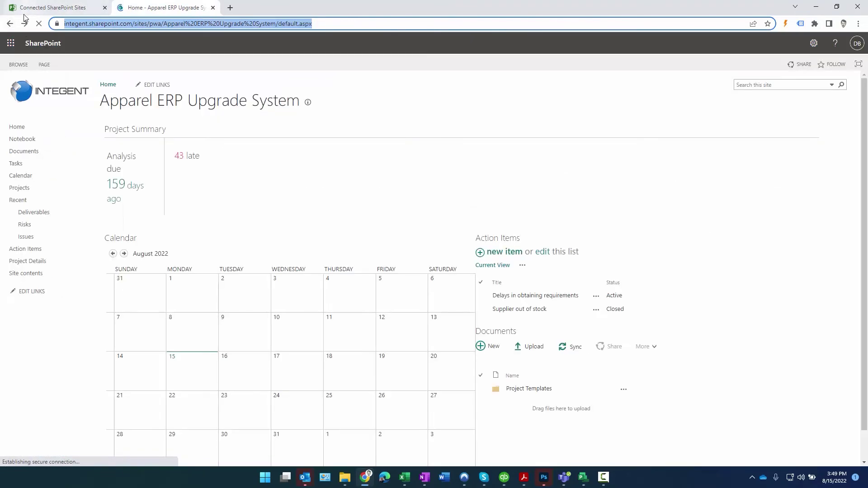
pyautogui.click(25, 225)
pyautogui.click(358, 24)
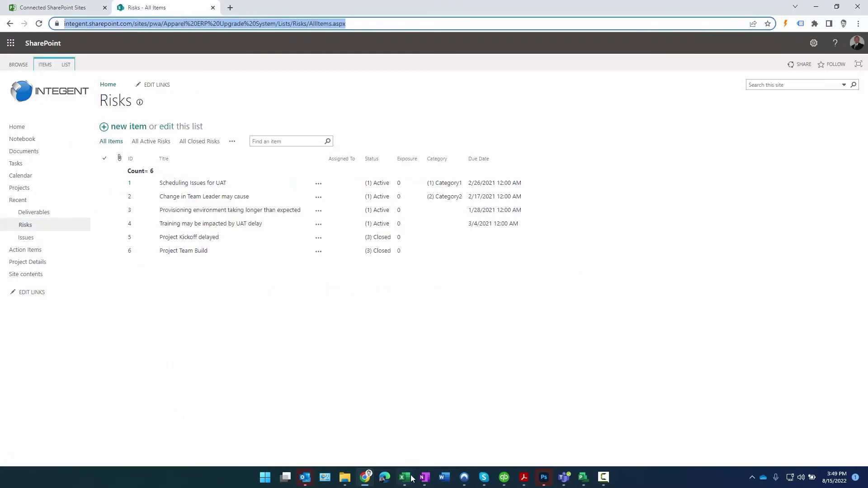
# - Add a Website tab named 'Risks' with the pasted Risks list URL, without posting to the channel
pyautogui.click(563, 481)
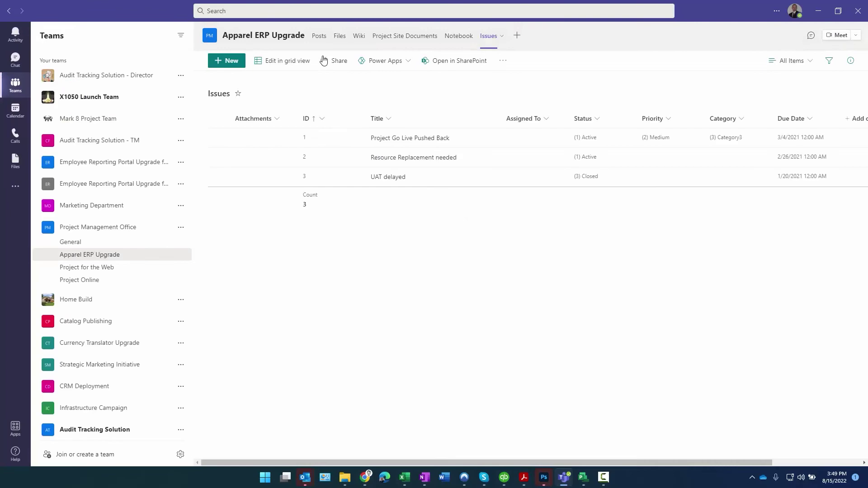
pyautogui.click(516, 36)
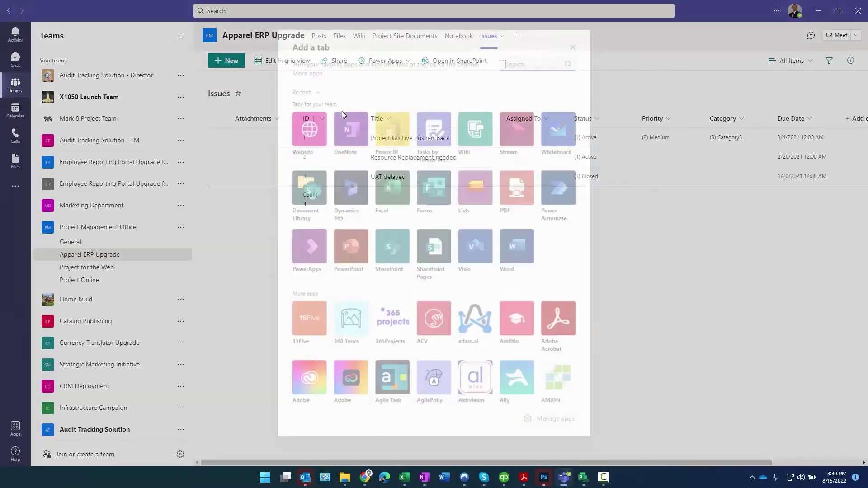
pyautogui.click(317, 131)
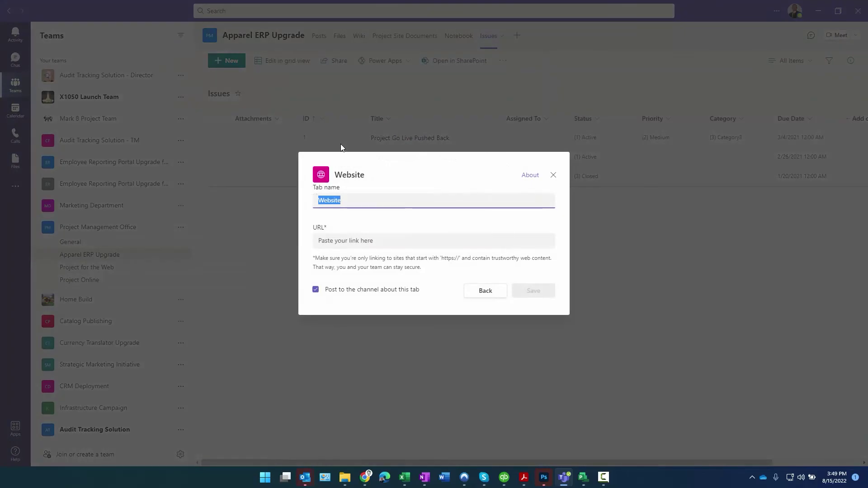
pyautogui.write('Risks')
pyautogui.click(415, 244)
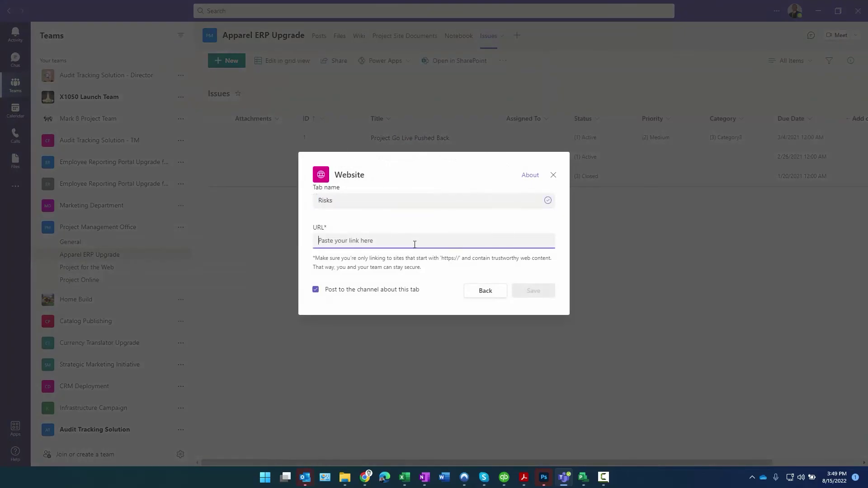
pyautogui.hotkey('ctrl', 'v')
pyautogui.click(315, 289)
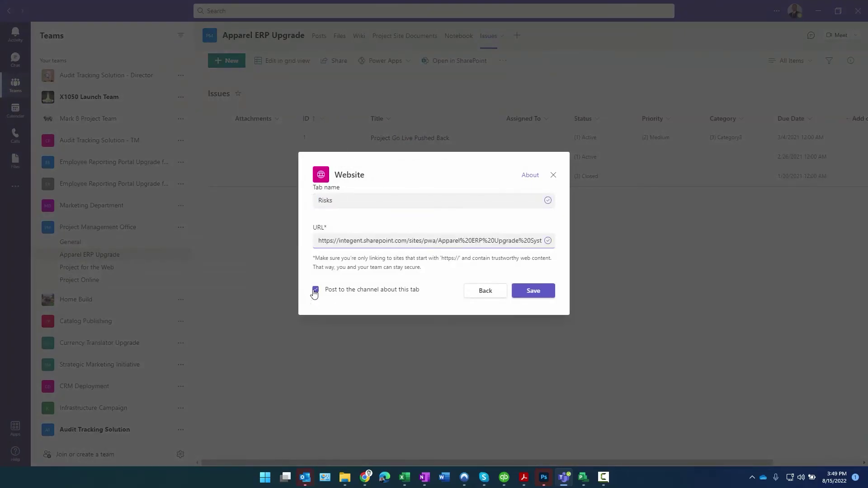
pyautogui.click(529, 294)
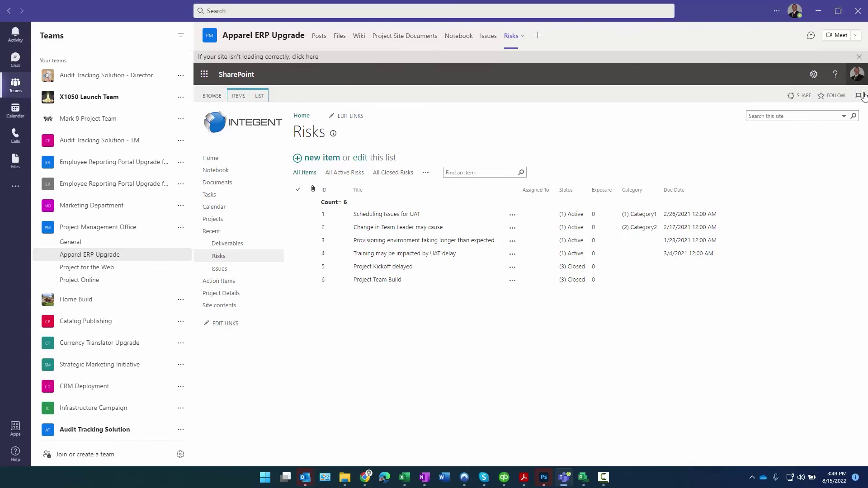
# - Hide the site navigation on the Risks tab, then check the Issues and Notebook tabs
pyautogui.click(859, 97)
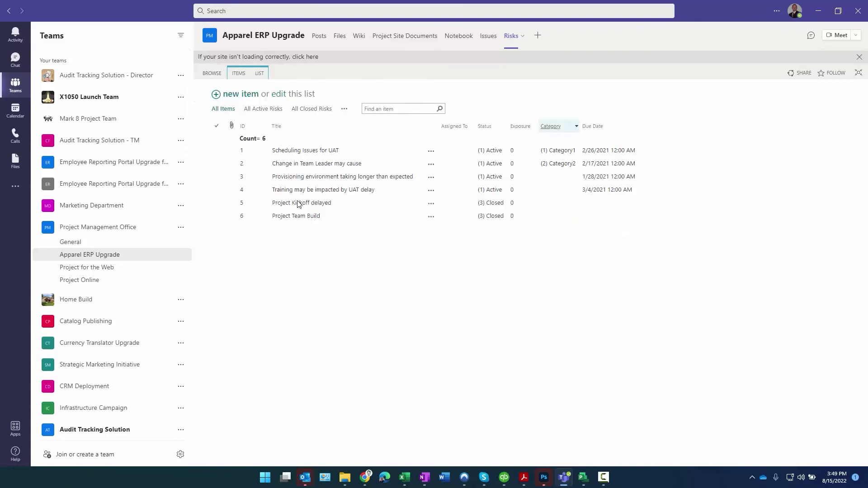
pyautogui.click(489, 41)
pyautogui.click(457, 35)
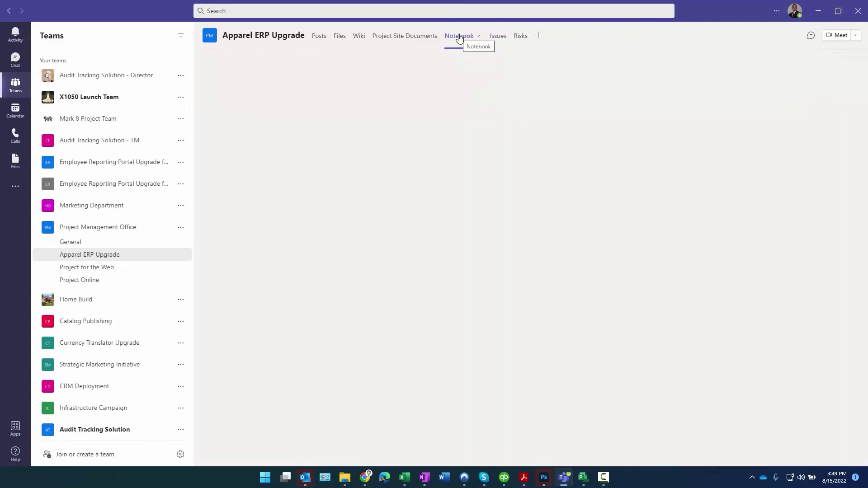
# - In Project Site Documents > Project Templates, copy the editable link to Design Document Template.docx
pyautogui.click(409, 37)
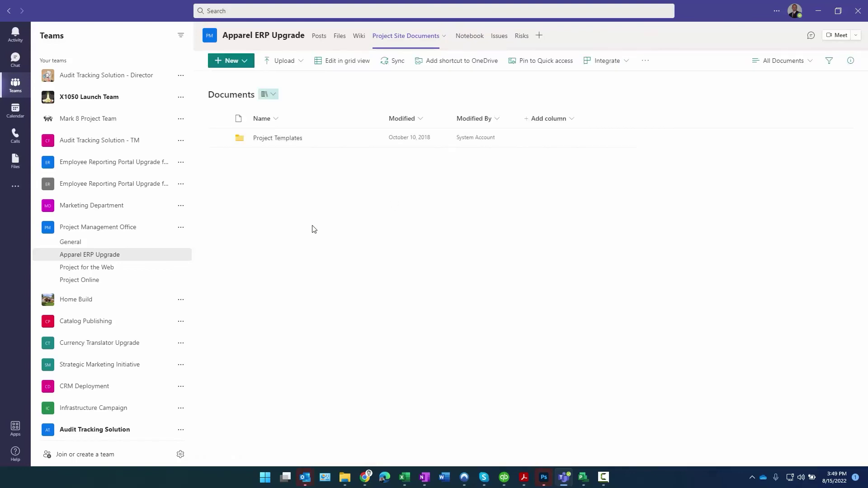
pyautogui.click(278, 140)
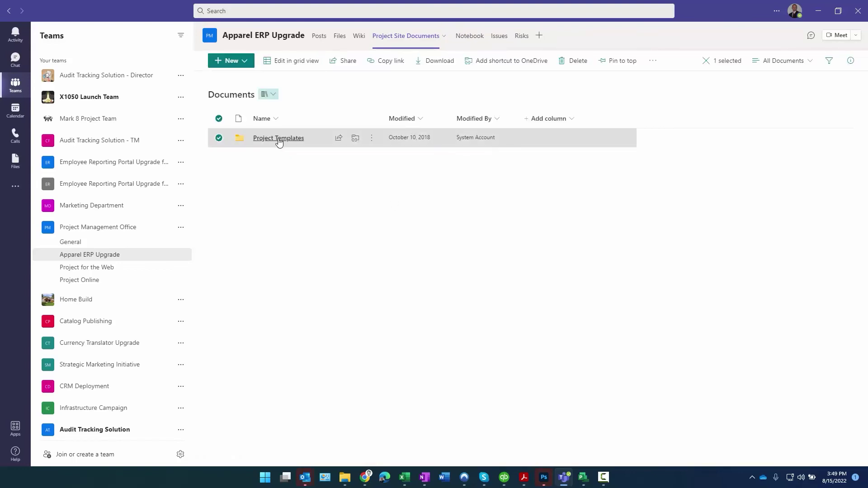
pyautogui.click(372, 138)
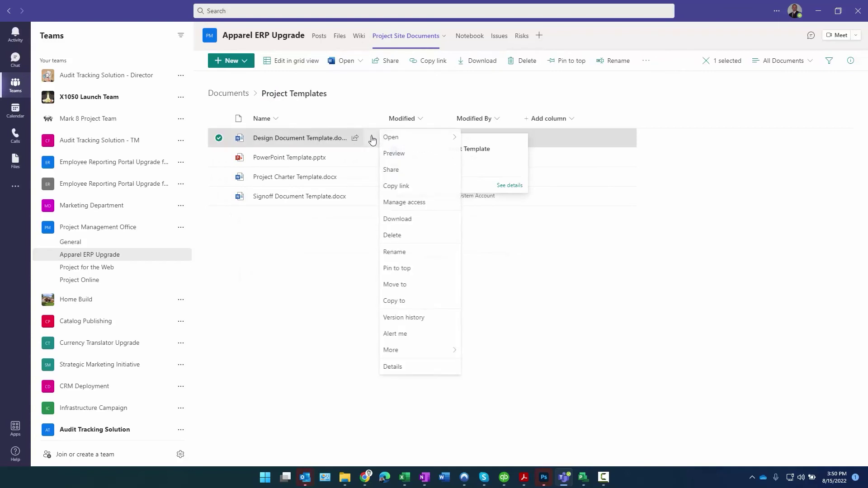
pyautogui.click(396, 186)
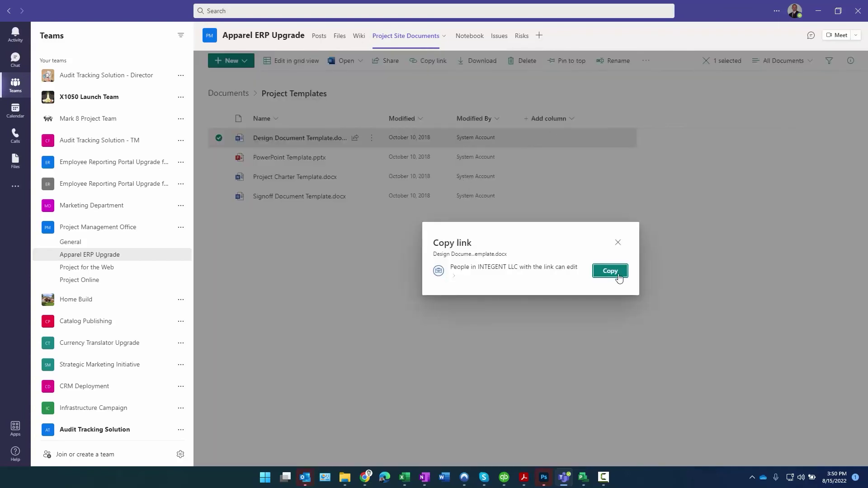
pyautogui.click(610, 272)
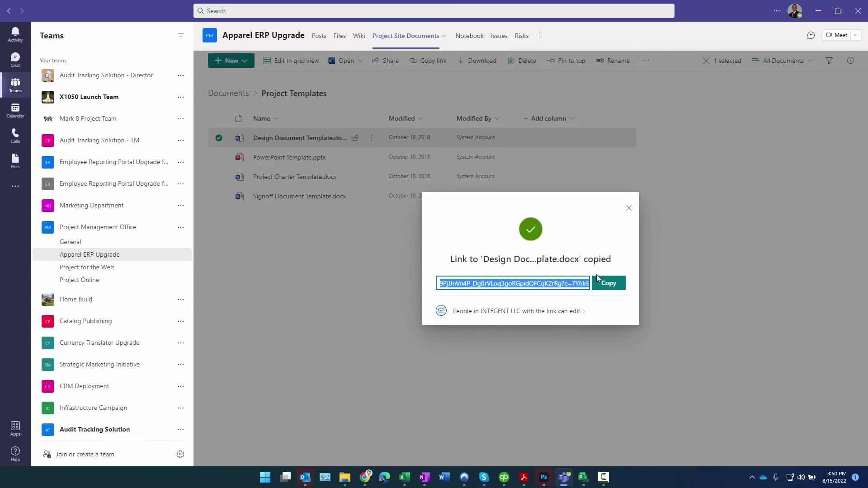
pyautogui.click(628, 208)
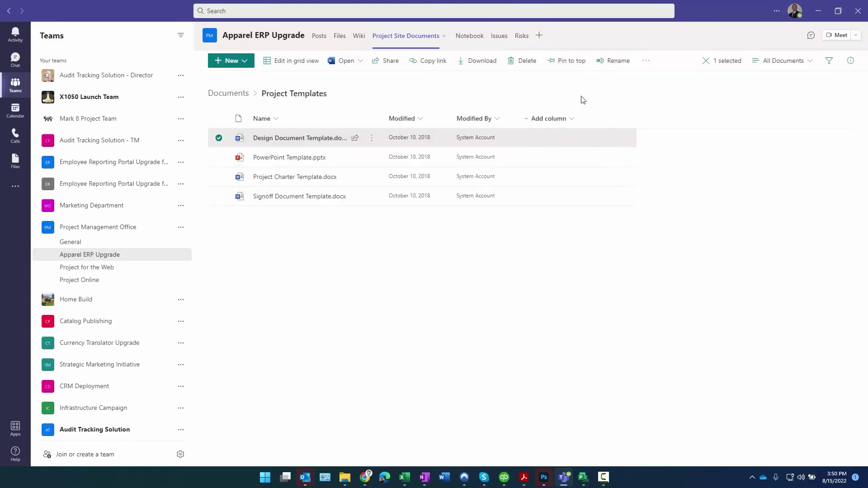
# - Post a new conversation 'Here is the new template' with the pasted template link
pyautogui.click(320, 39)
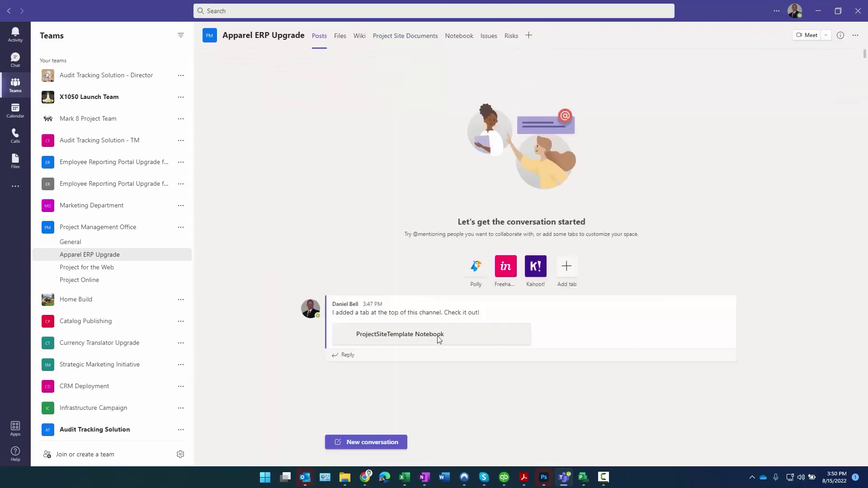
pyautogui.click(373, 445)
pyautogui.write('Here i')
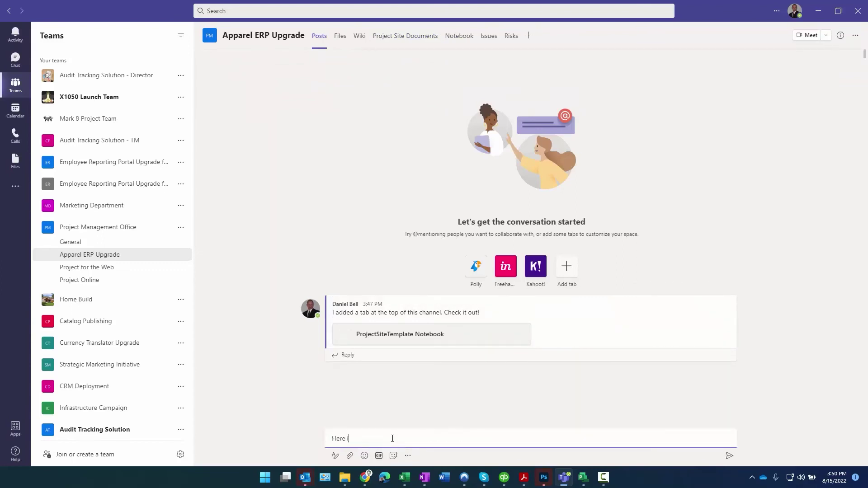
pyautogui.write('s the new template')
pyautogui.hotkey('ctrl', 'v')
pyautogui.press('Return')
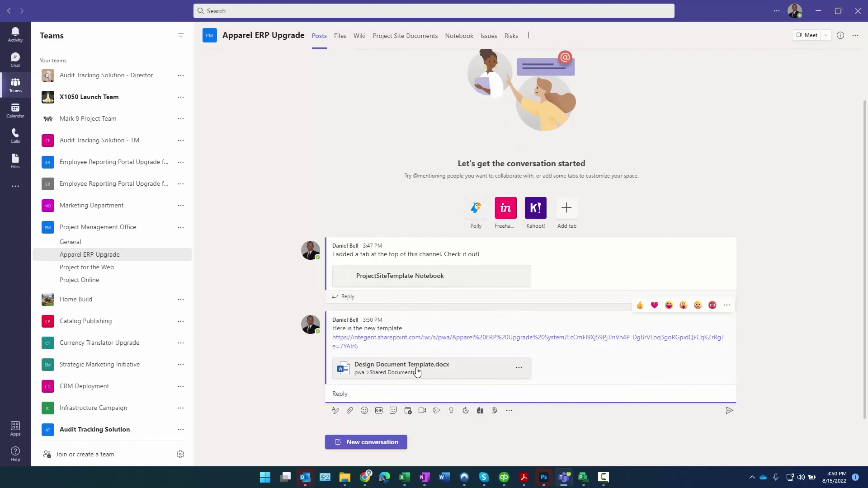
pyautogui.click(353, 397)
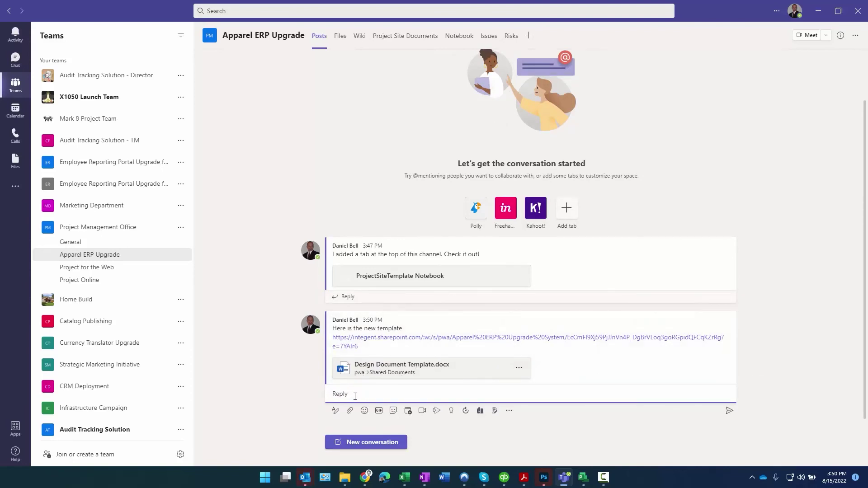
pyautogui.write('@')
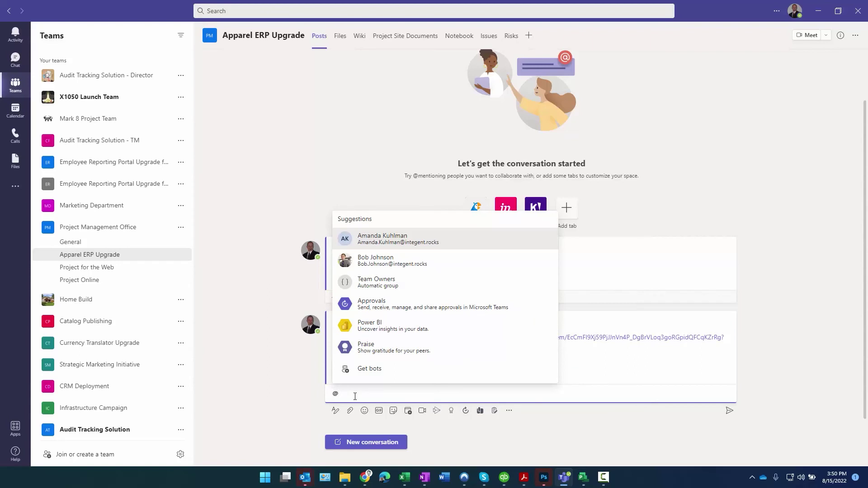
pyautogui.click(390, 259)
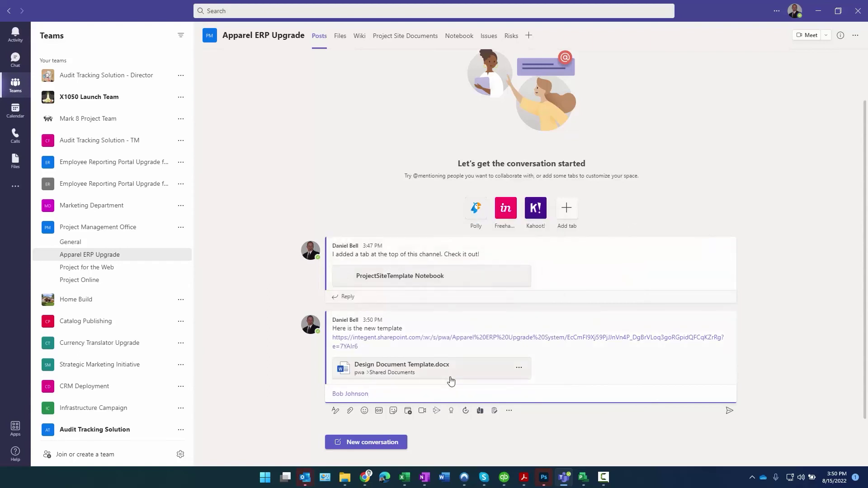
pyautogui.write(', please ')
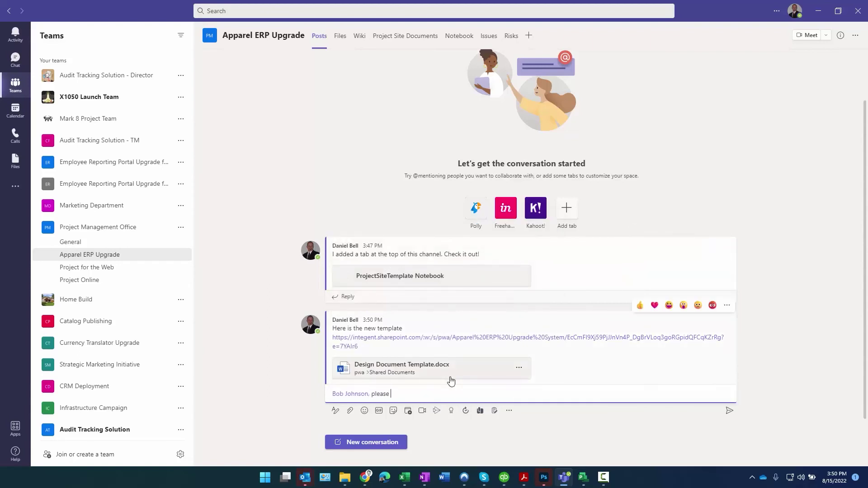
pyautogui.write('take of this.')
pyautogui.press('Return')
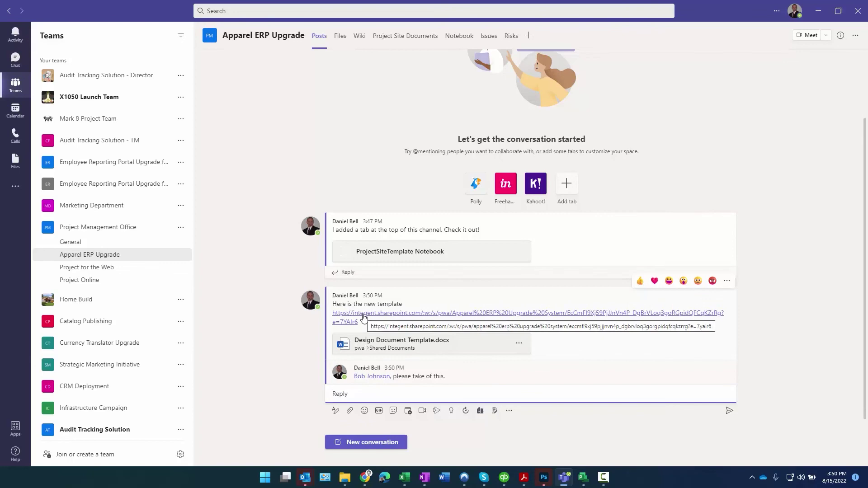
# - Open Design Document Template.docx in Word from the post's link, then close Word
pyautogui.click(551, 319)
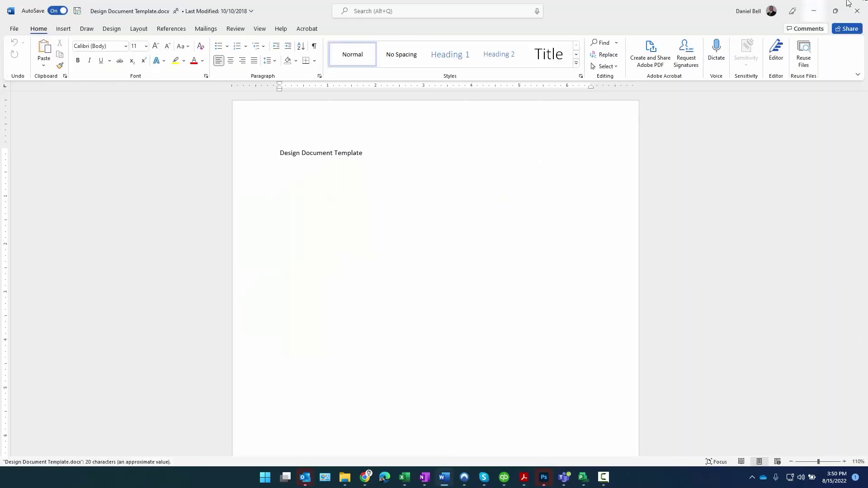
pyautogui.click(857, 10)
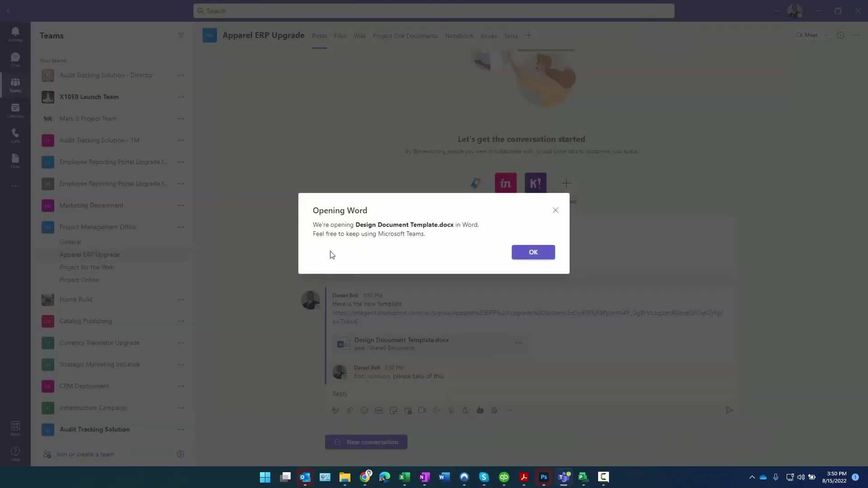
# - Dismiss the Opening Word notice with OK
pyautogui.click(534, 252)
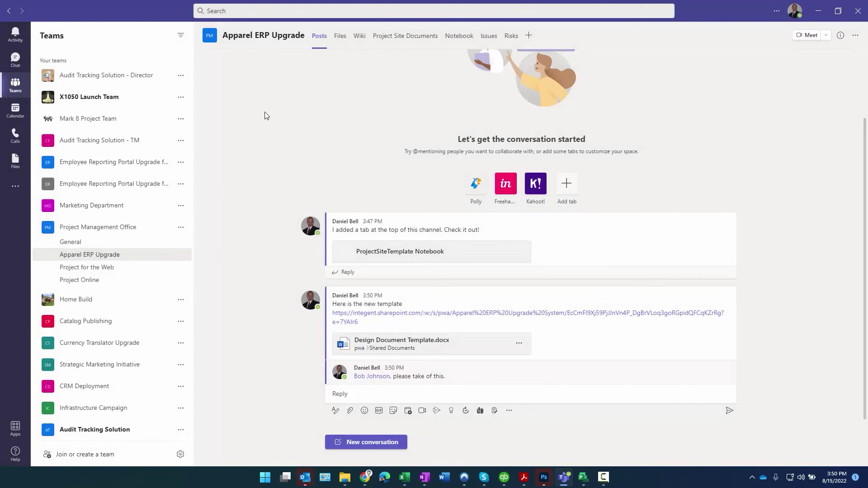